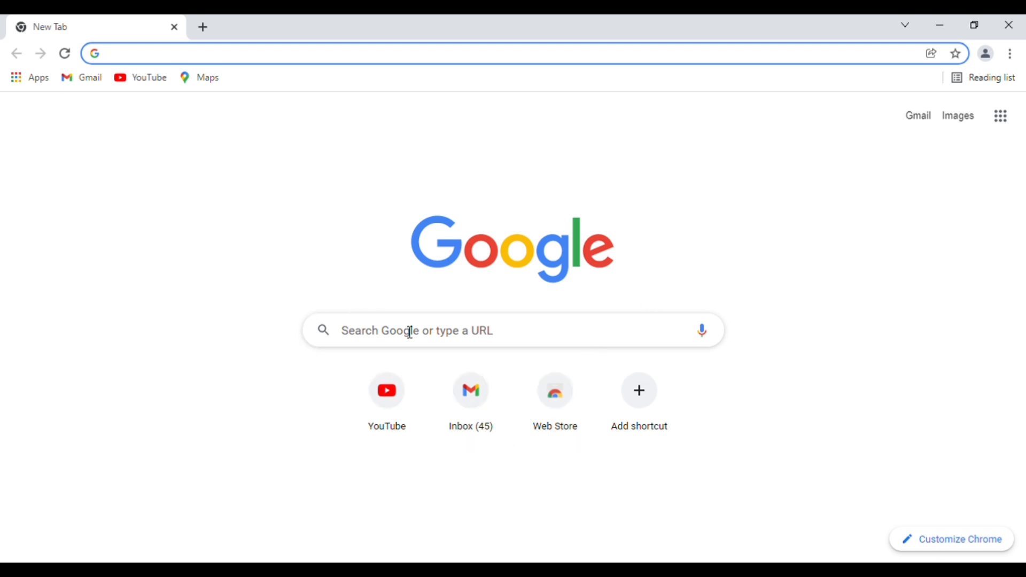
Step: Go to YouTube from the New Tab shortcut and open its Google sign-in page
left_click(406, 407)
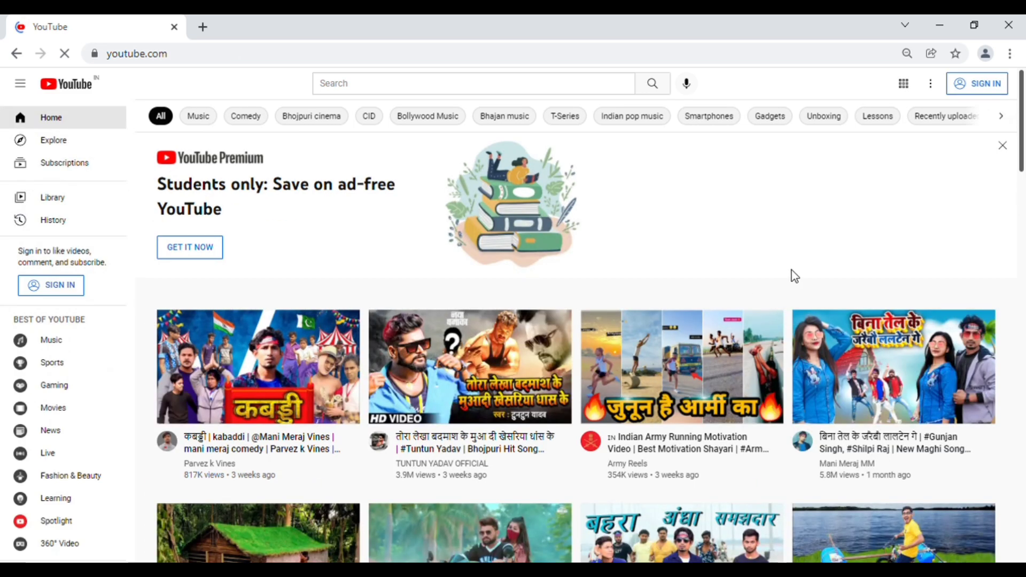
left_click(1005, 91)
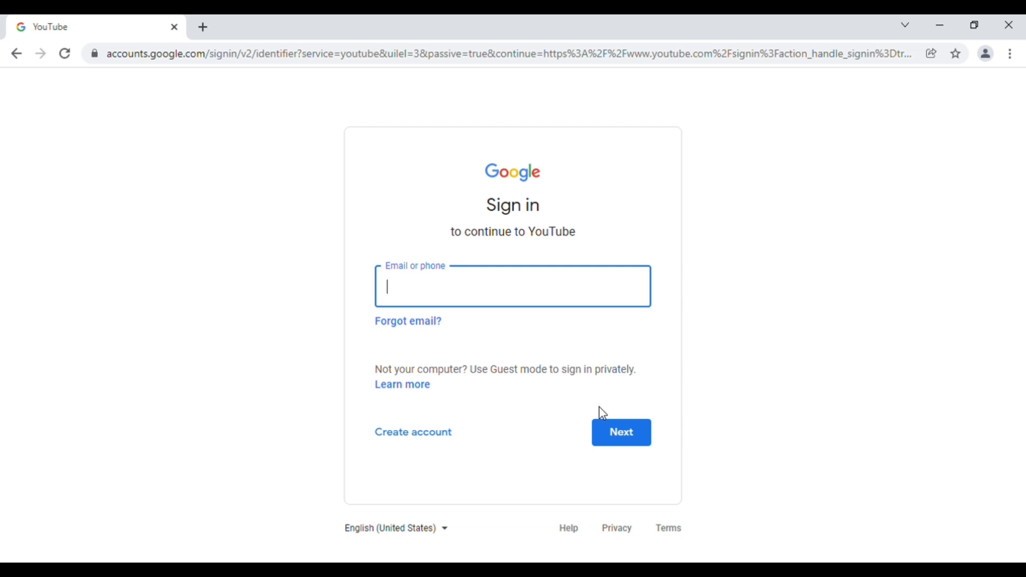
Step: Choose to create a new Google account for personal use
left_click(416, 445)
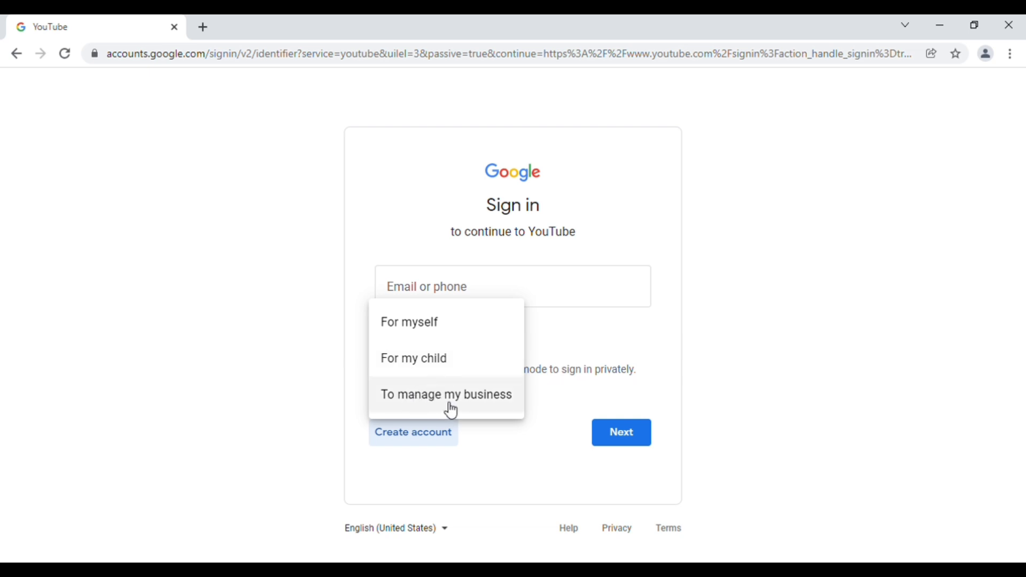
left_click(413, 323)
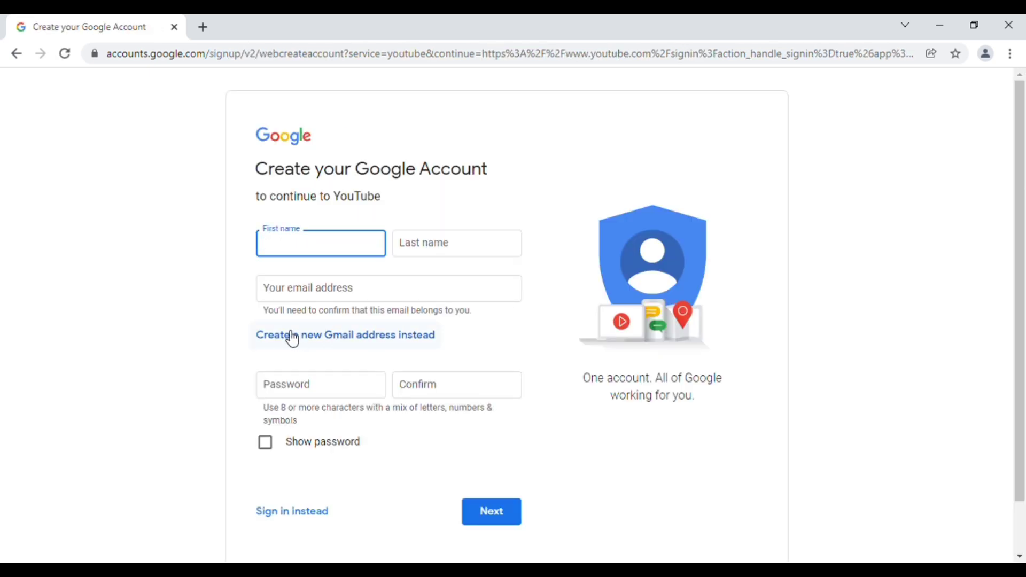
Step: Enter first and last name, a new Gmail username and a confirmed password, then continue
left_click(405, 337)
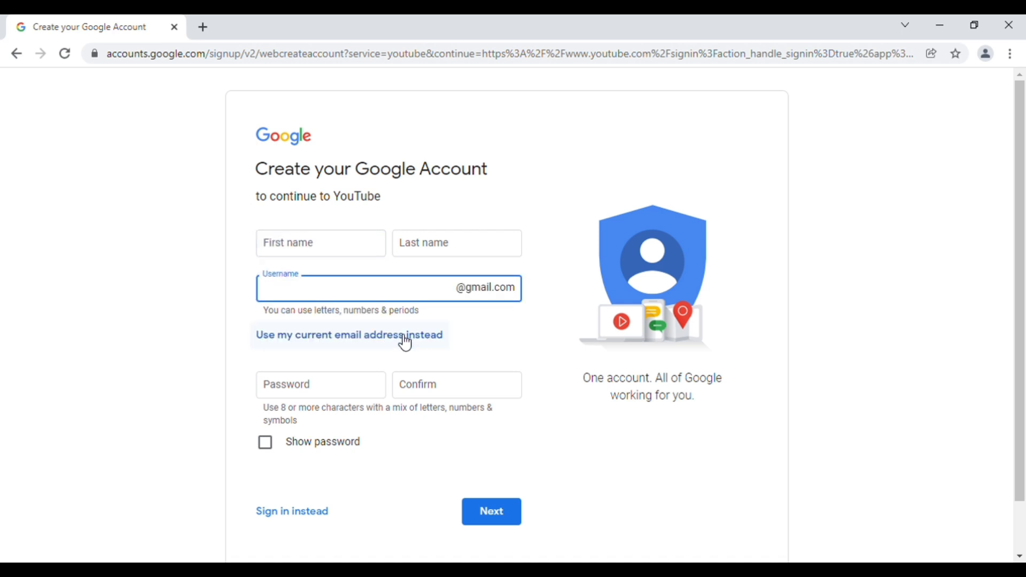
left_click(312, 249)
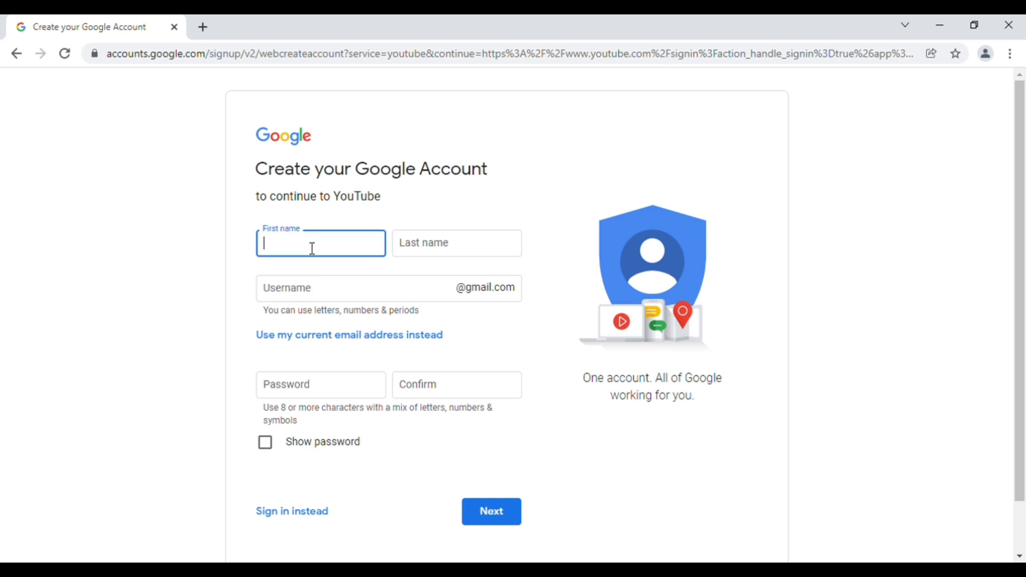
left_click(496, 254)
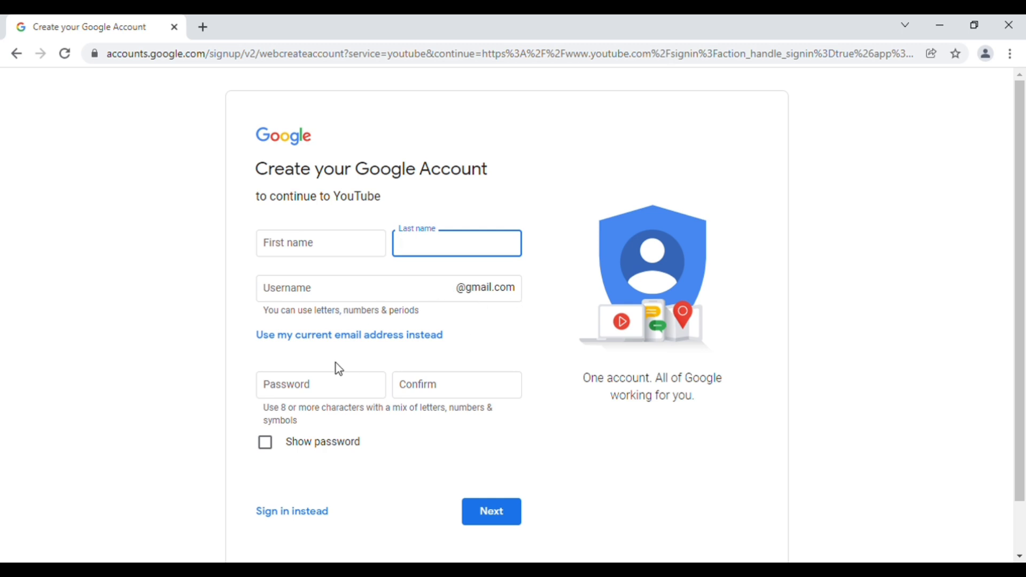
left_click(321, 395)
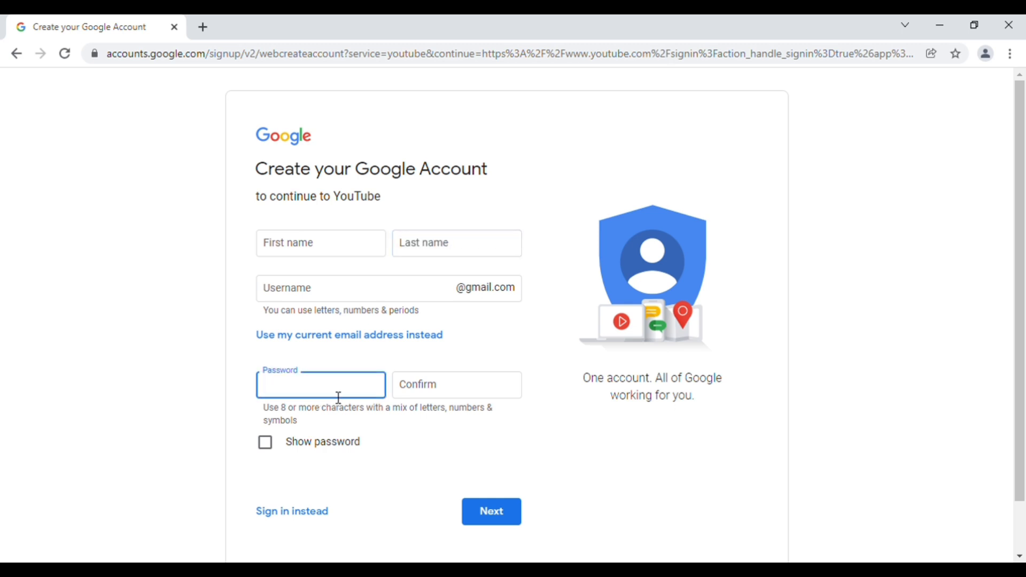
left_click(468, 396)
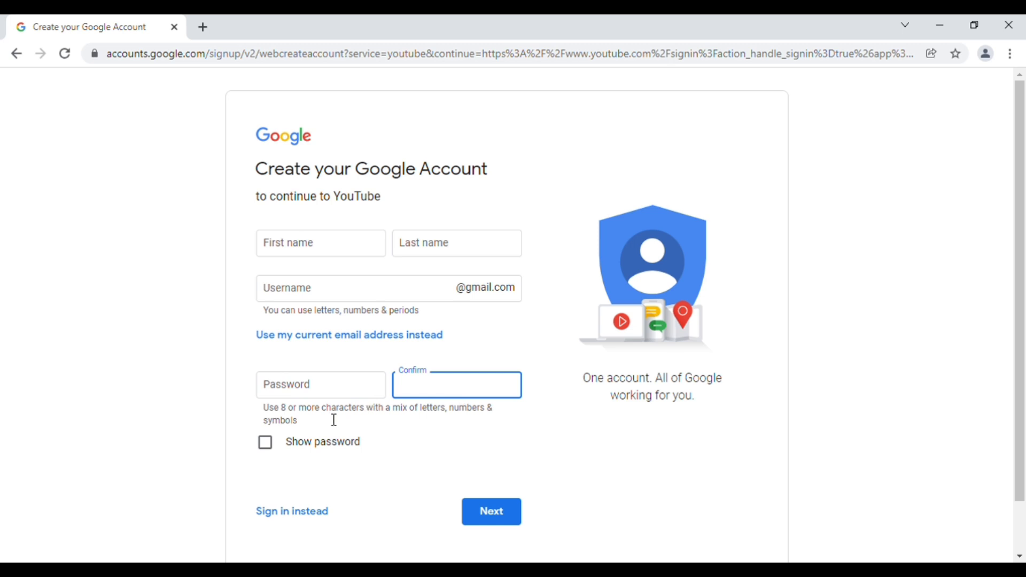
left_click(273, 449)
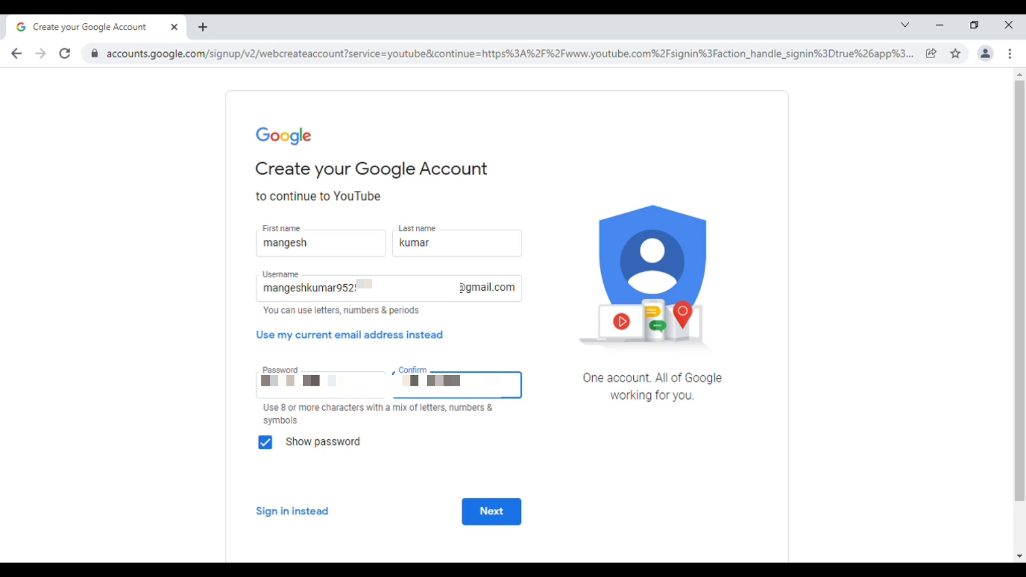
left_click(492, 524)
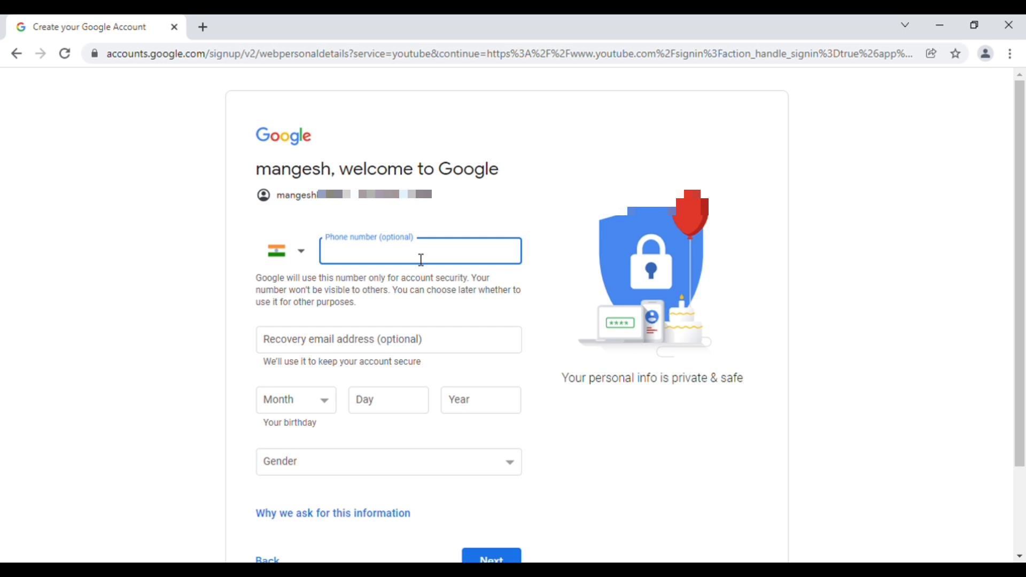
left_click(317, 410)
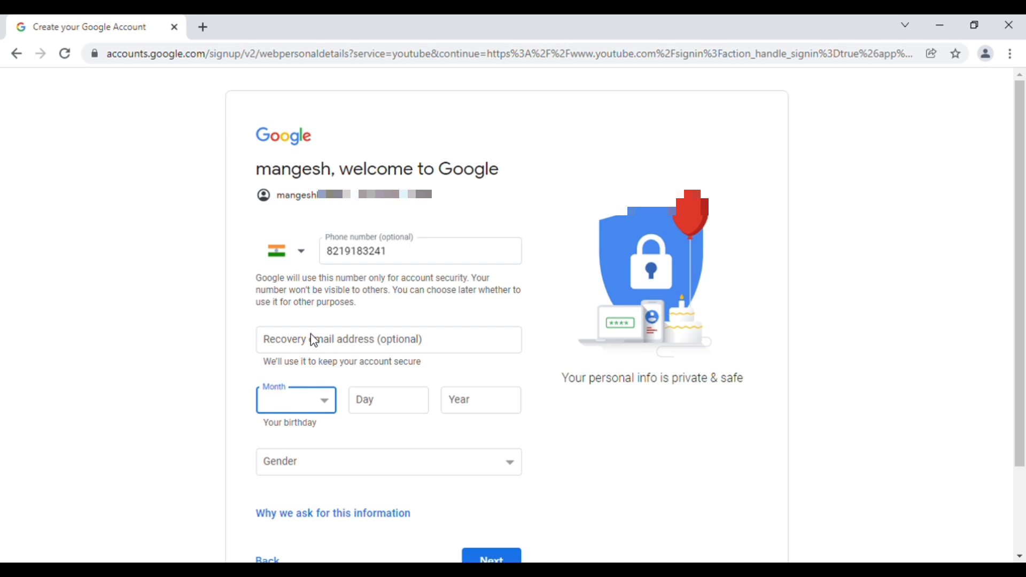
key("f")
left_click(419, 411)
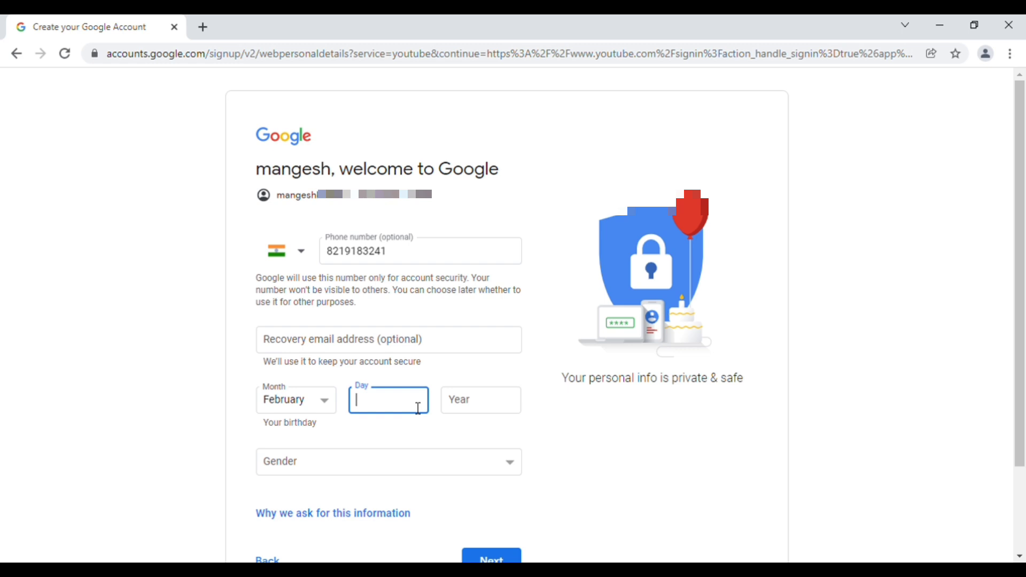
type("4")
left_click(505, 408)
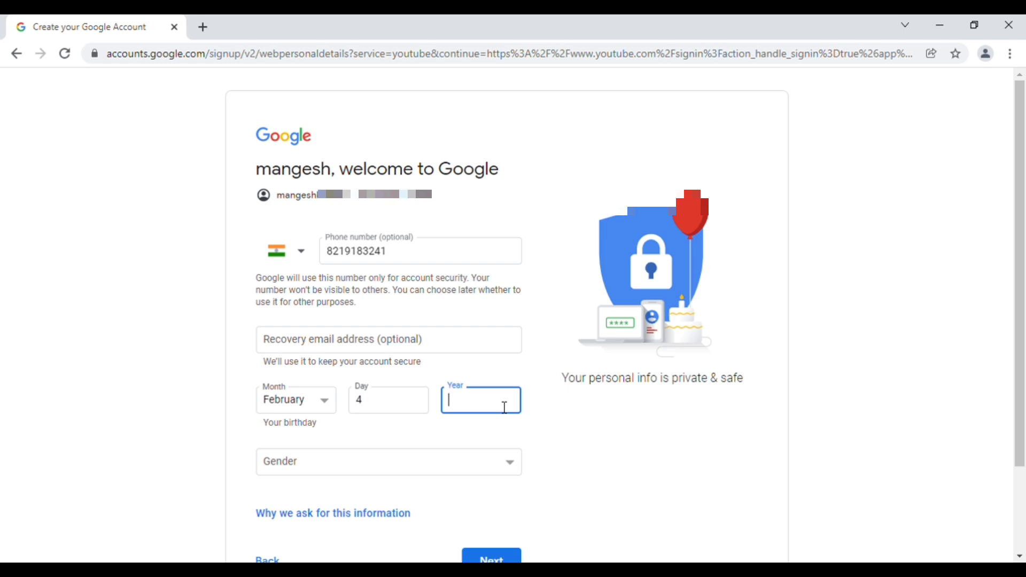
type("2002")
left_click(454, 465)
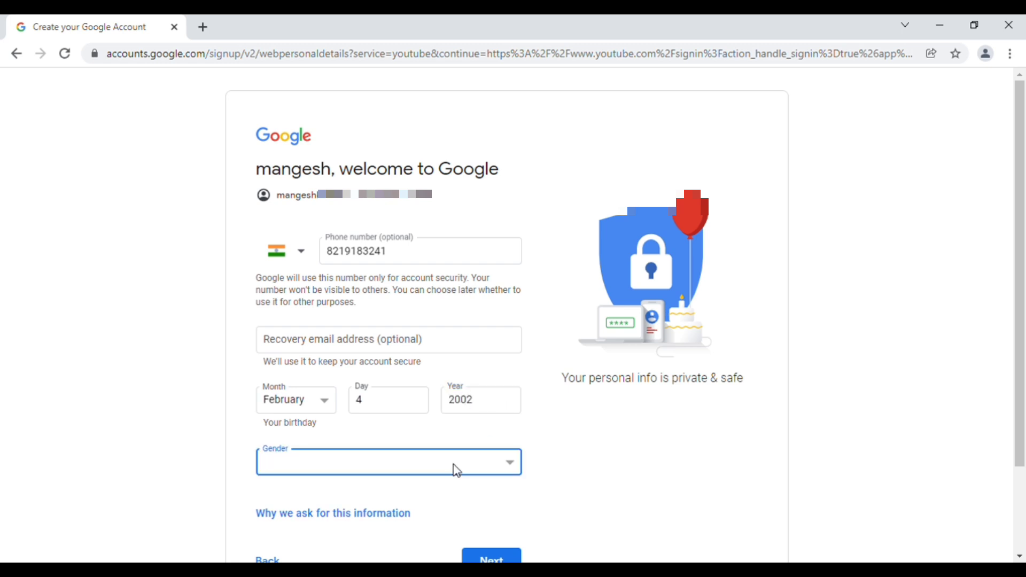
left_click(258, 496)
scroll(482, 505, "down", 2)
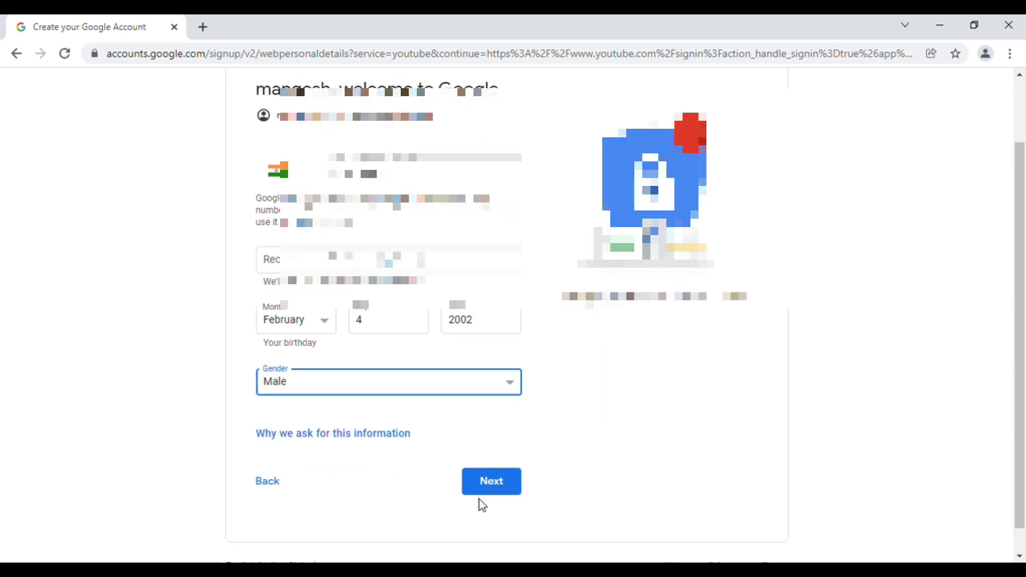
left_click(495, 470)
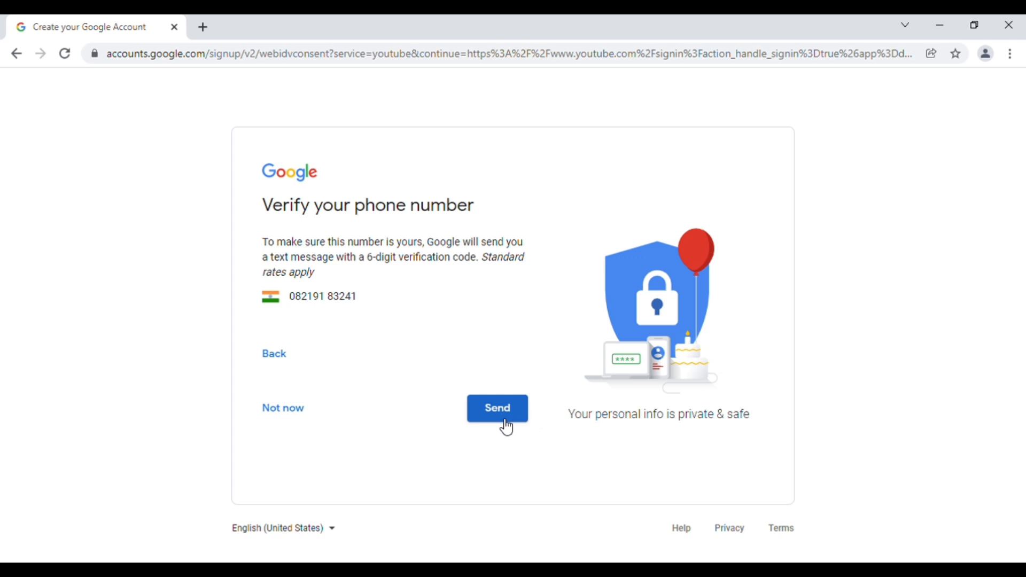
Step: Send a code to the phone and enter the received verification code to verify it
left_click(507, 428)
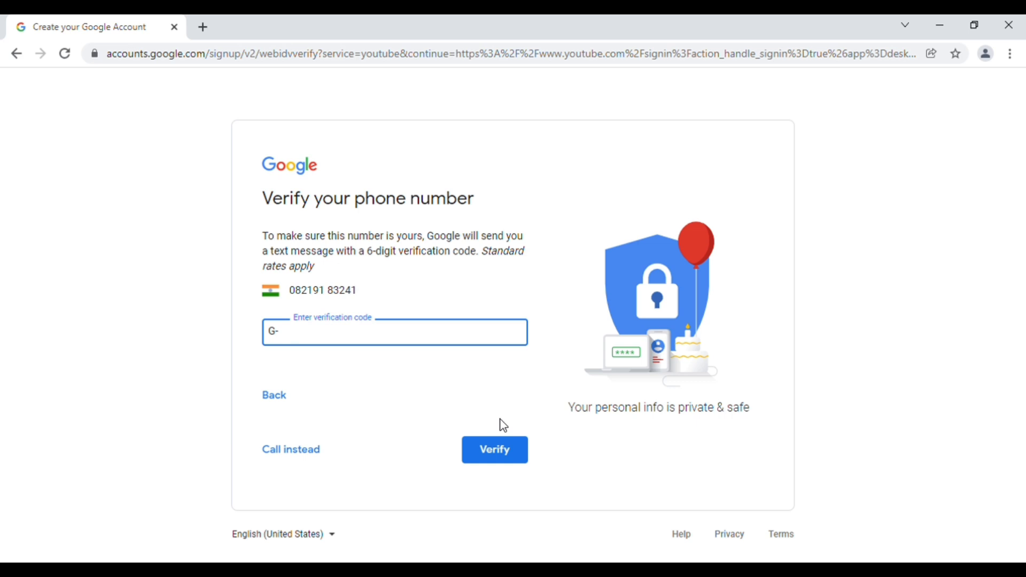
left_click(494, 462)
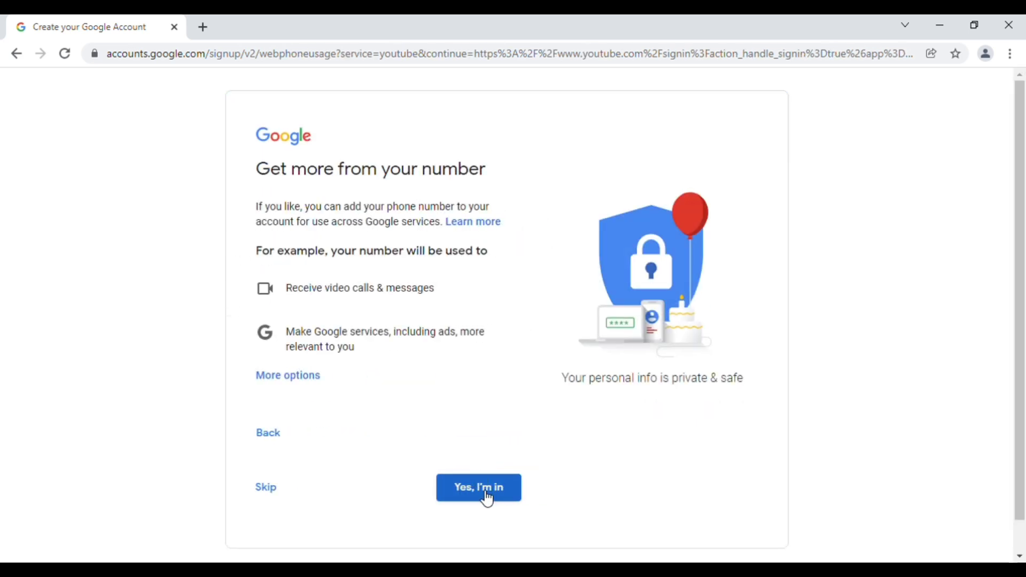
Step: Add the phone number to the account and agree to the Privacy and Terms
left_click(479, 488)
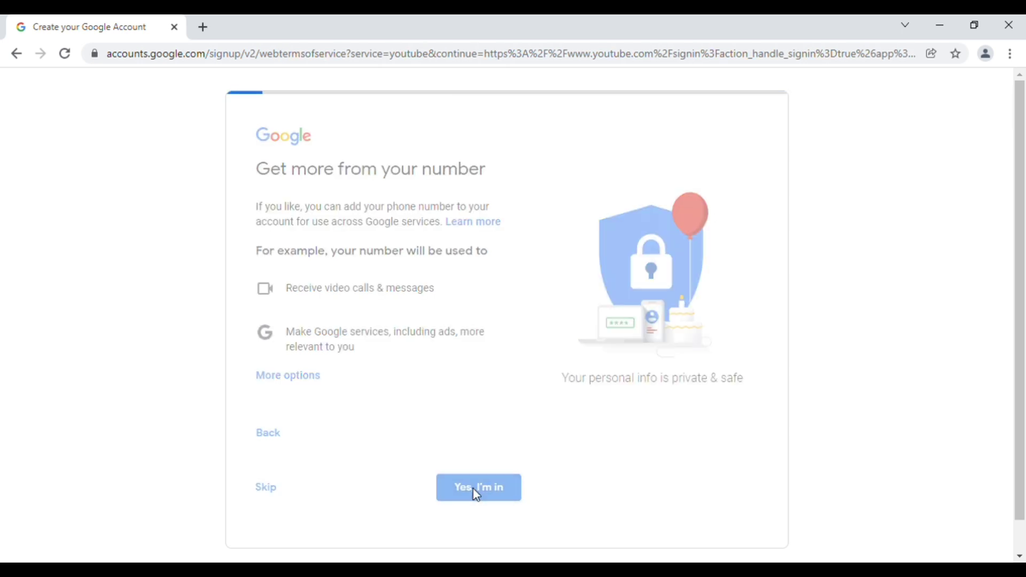
scroll(485, 496, "down", 13)
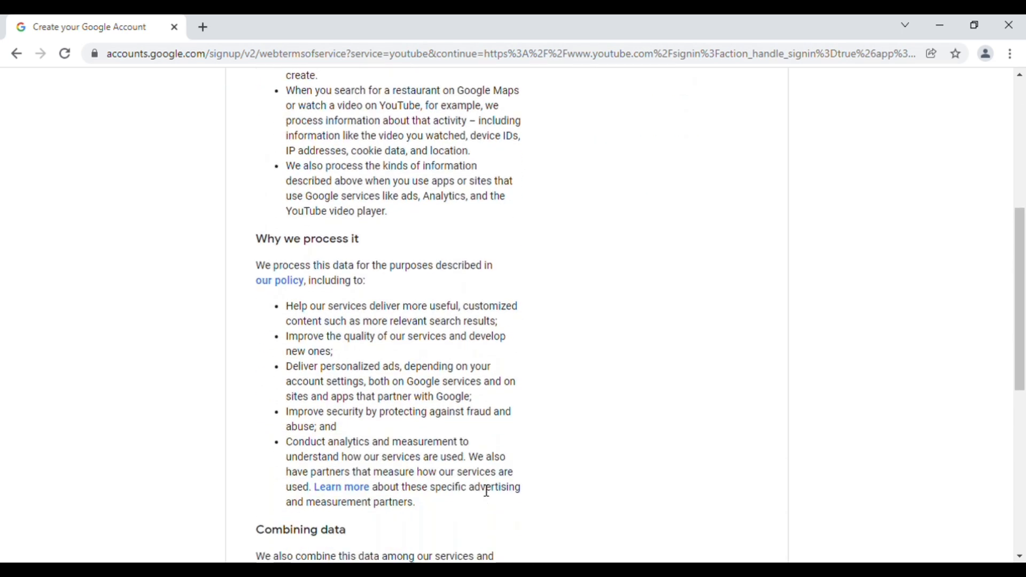
scroll(483, 490, "down", 2)
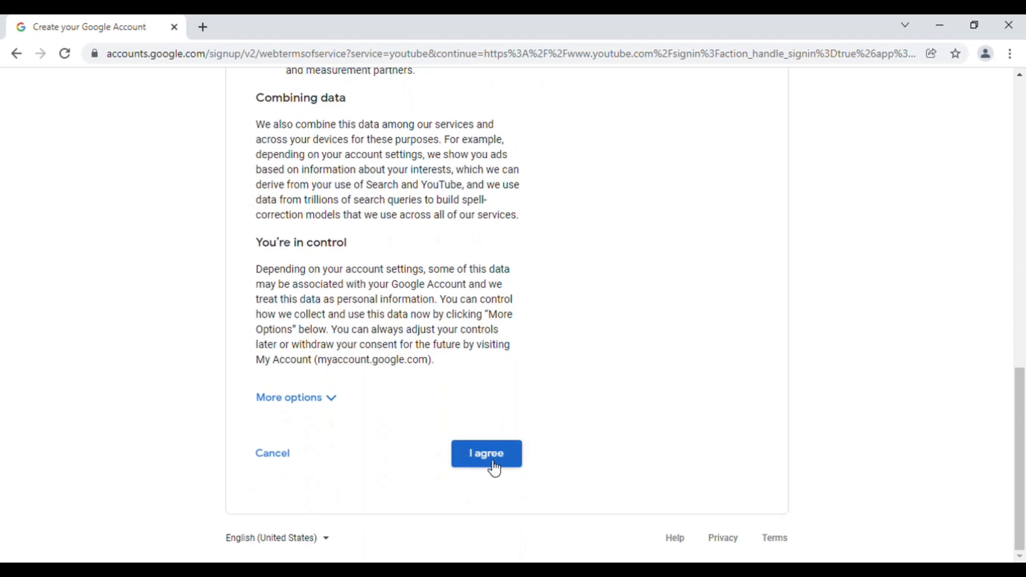
left_click(492, 464)
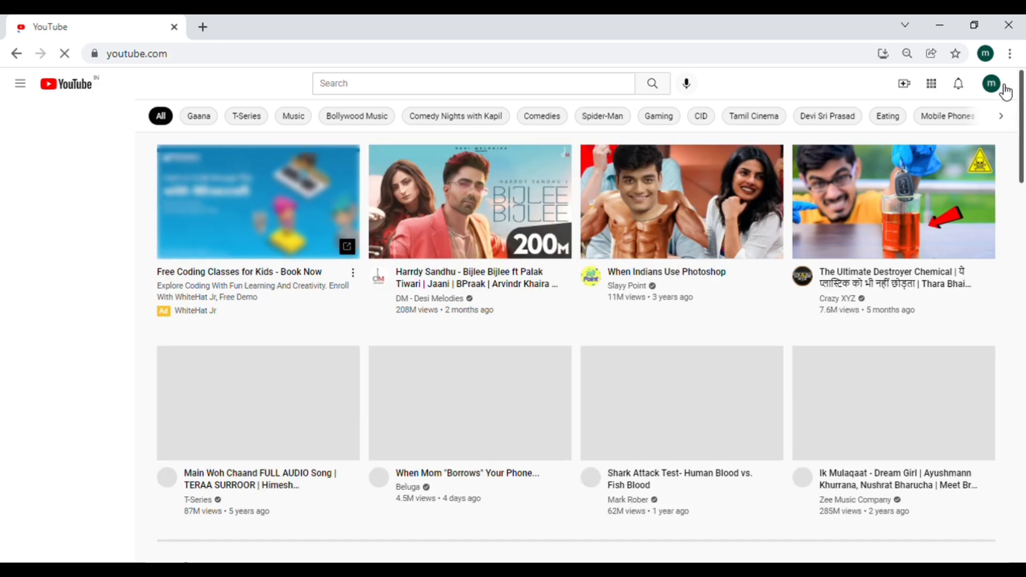
Step: Choose Create a channel from the account avatar menu
left_click(1003, 87)
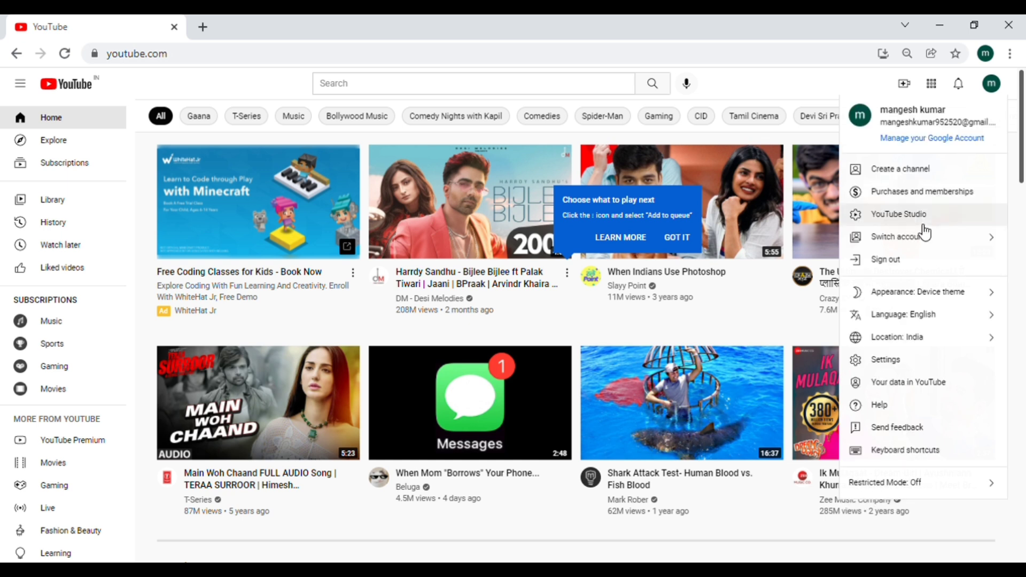
left_click(902, 172)
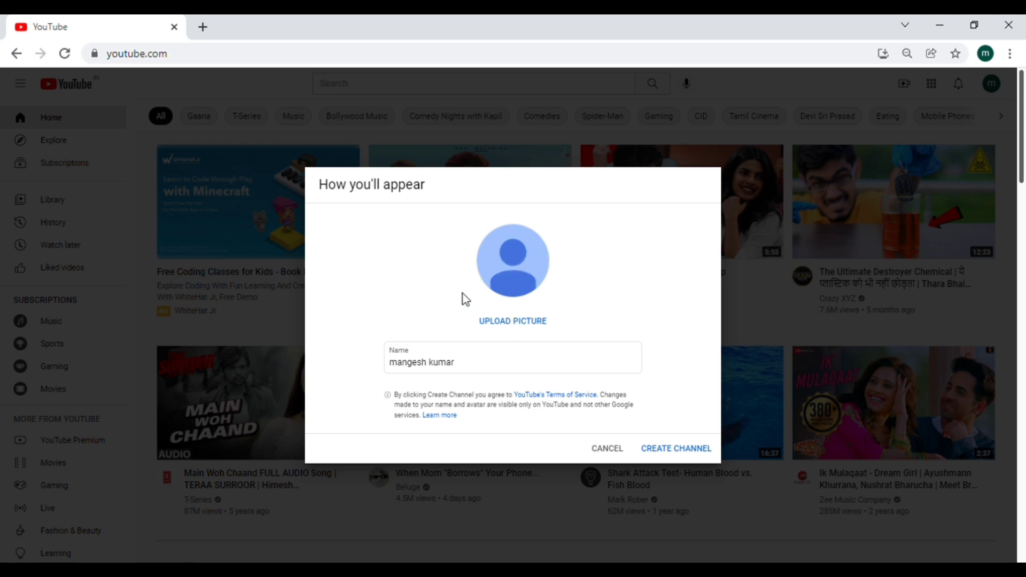
Step: Upload the laptop photo, crop it and confirm it as the channel picture
left_click(501, 322)
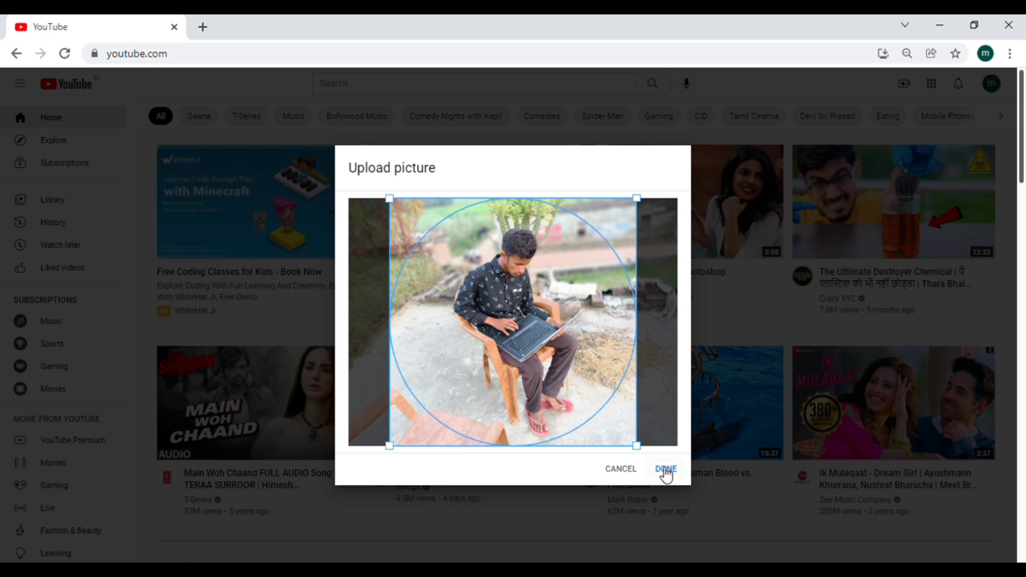
left_click(664, 472)
key("Return")
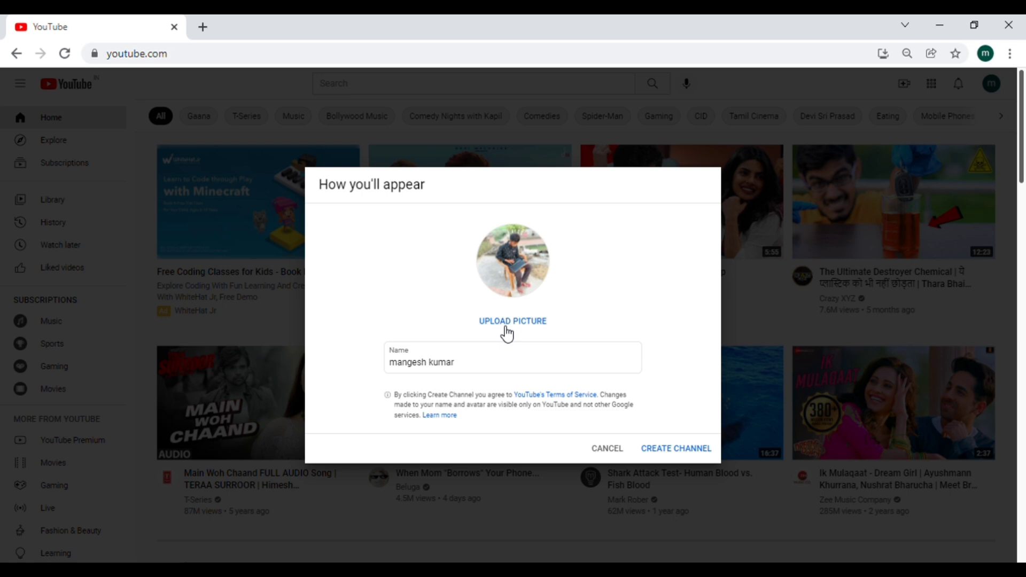
Step: Replace the prefilled channel name with the owner's full name, fixing a typo, and submit
left_click(486, 367)
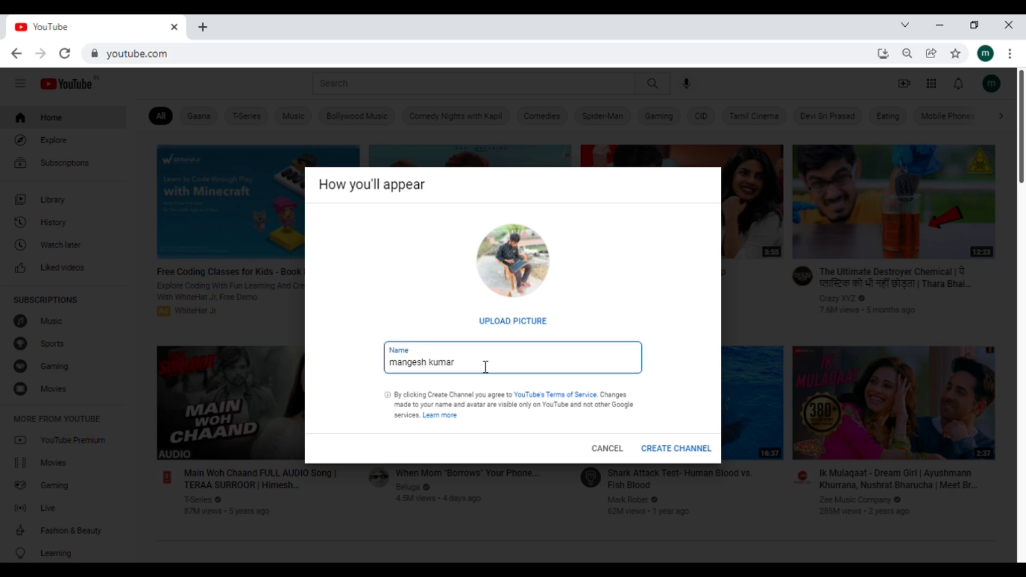
key("BackSpace")
key("BackSpace")
key("BackSpace")
key("BackSpace")
key("BackSpace")
key("BackSpace")
key("BackSpace")
key("BackSpace")
key("BackSpace")
key("BackSpace")
key("BackSpace")
key("BackSpace")
key("BackSpace")
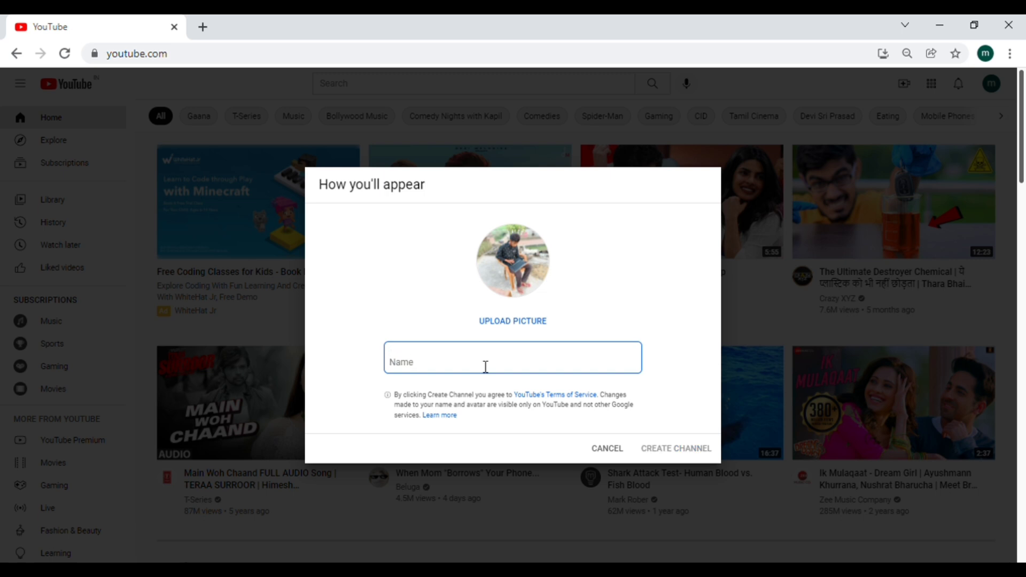
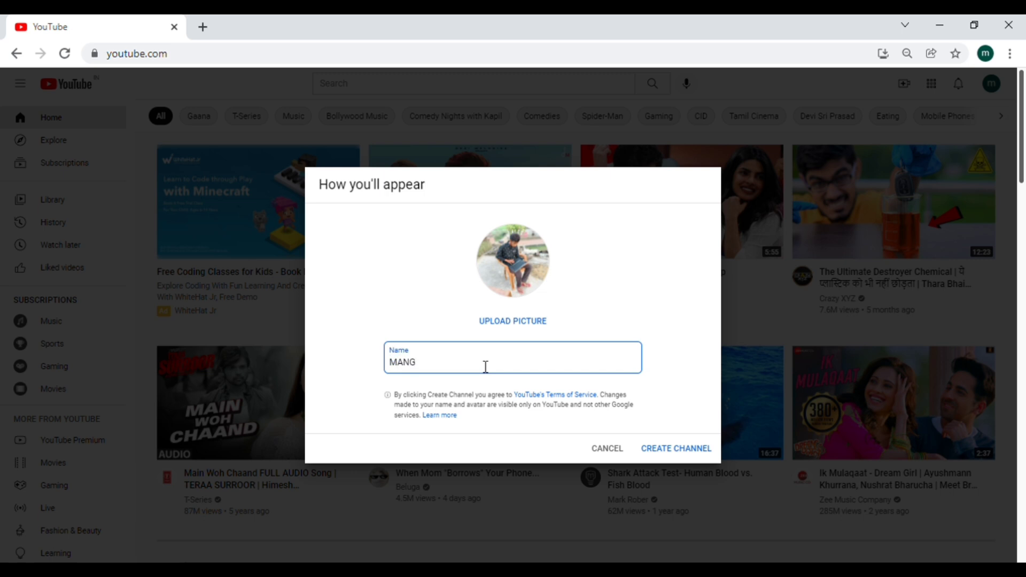
left_click(671, 450)
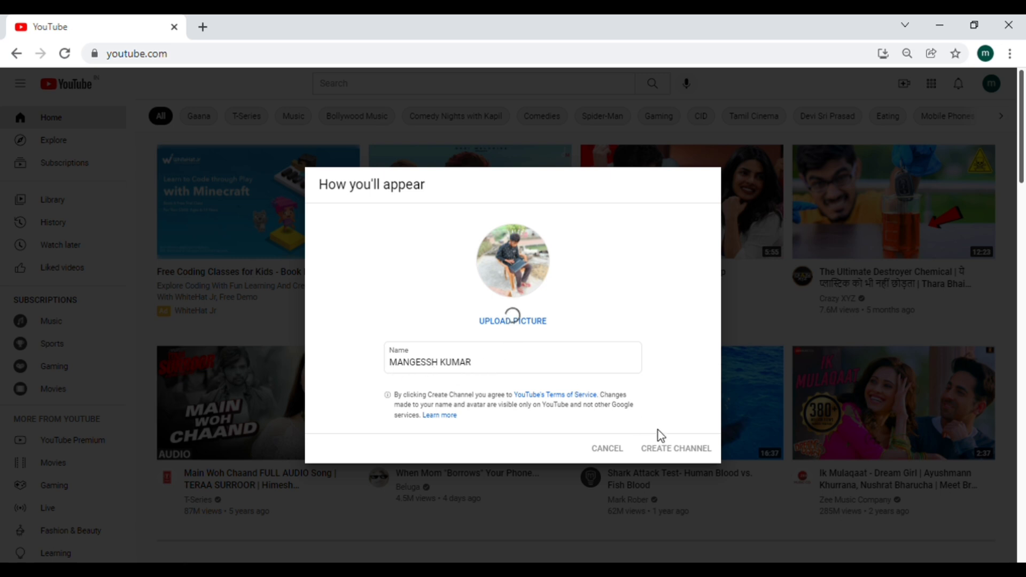
Step: Confirm CREATE CHANNEL so the new channel's home page loads with its photo and name
left_click(675, 451)
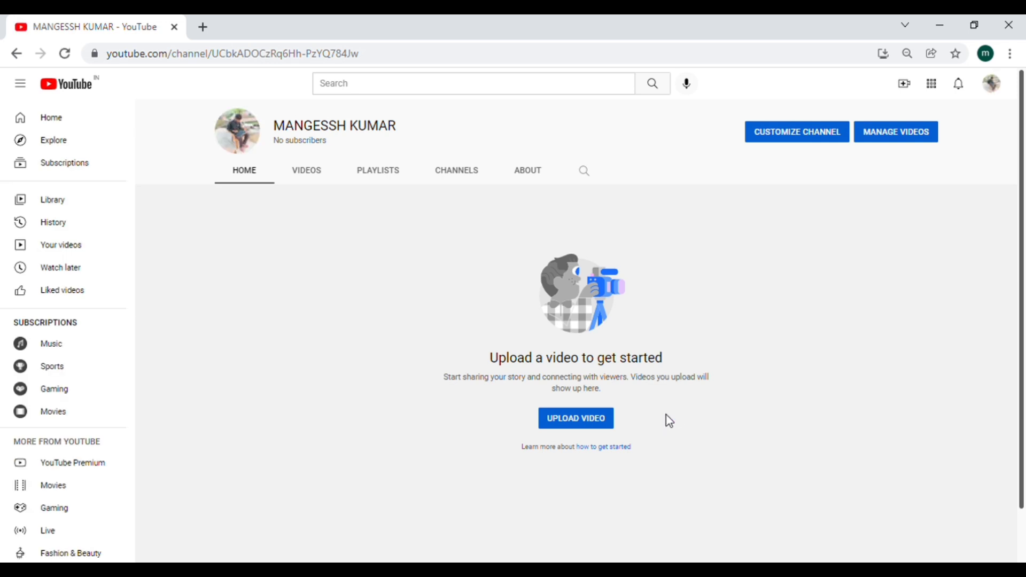
Step: Open Customize Channel, dismiss the welcome dialog, and switch to the Branding tab
left_click(781, 135)
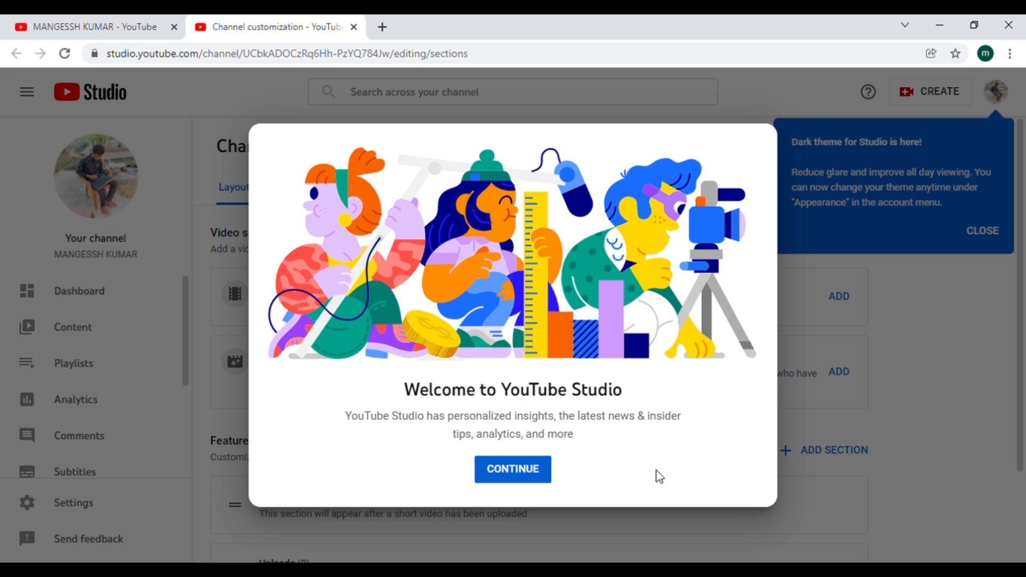
left_click(521, 470)
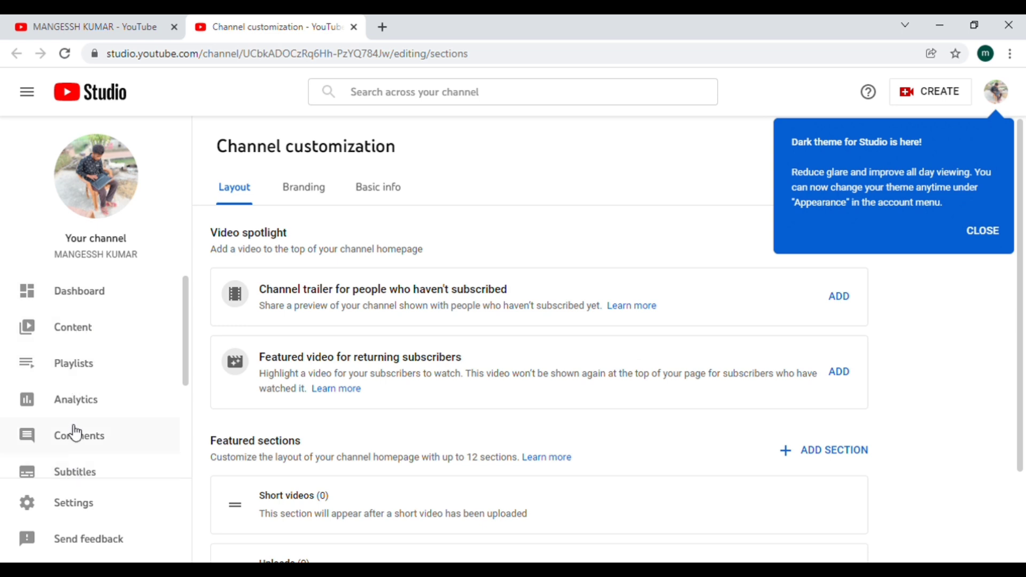
scroll(72, 432, "down", 3)
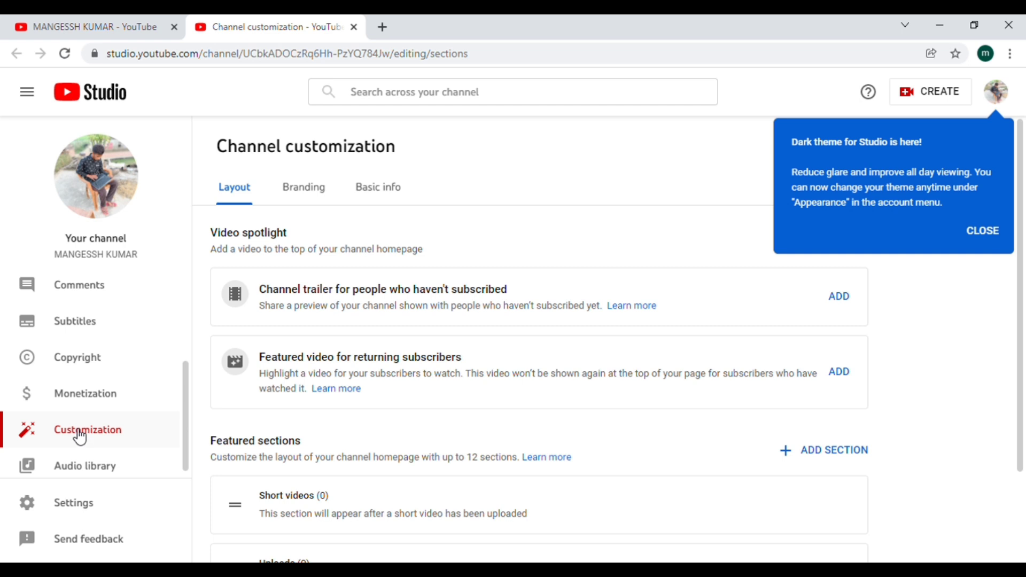
scroll(294, 283, "down", 2)
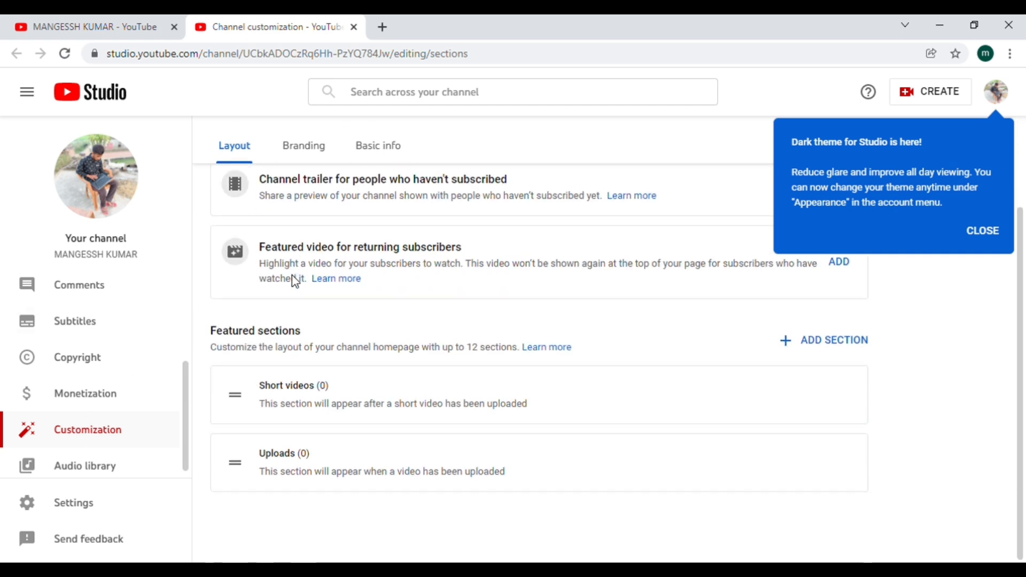
scroll(294, 278, "up", 2)
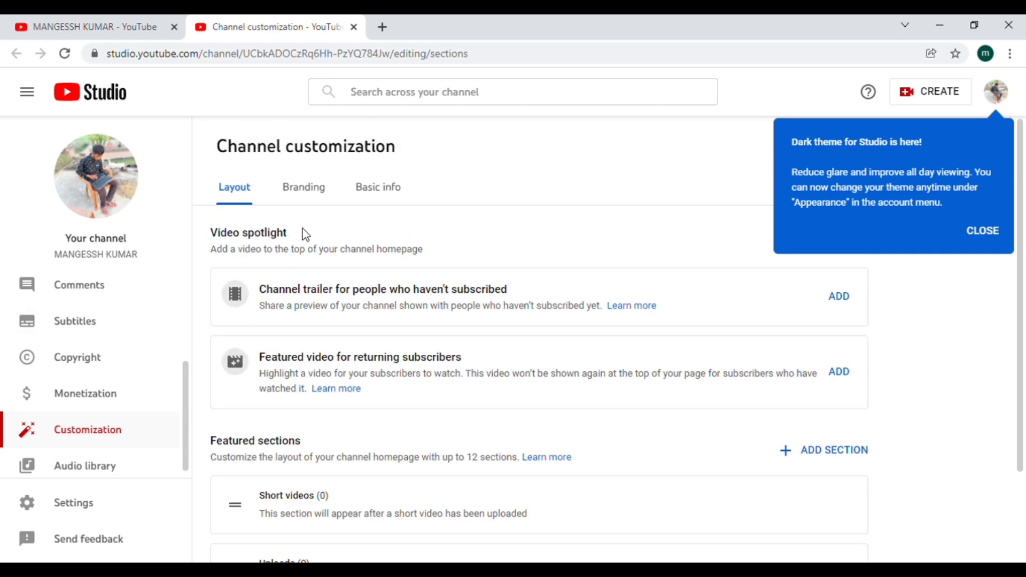
left_click(319, 188)
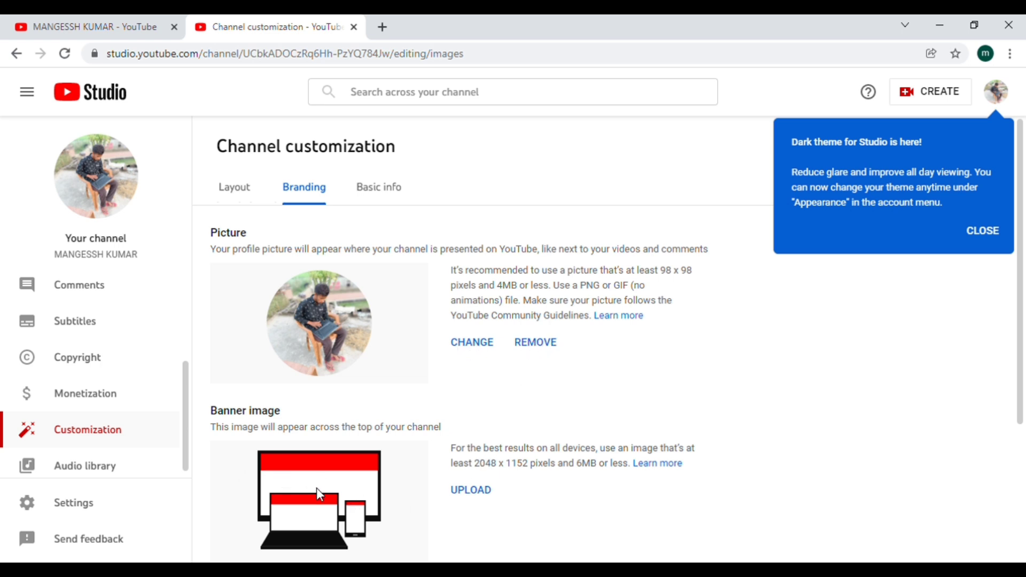
Step: Upload the stage-lights 'Tech Talk | Tips & Tricks | Earnings' image as the banner and accept its crop
left_click(472, 491)
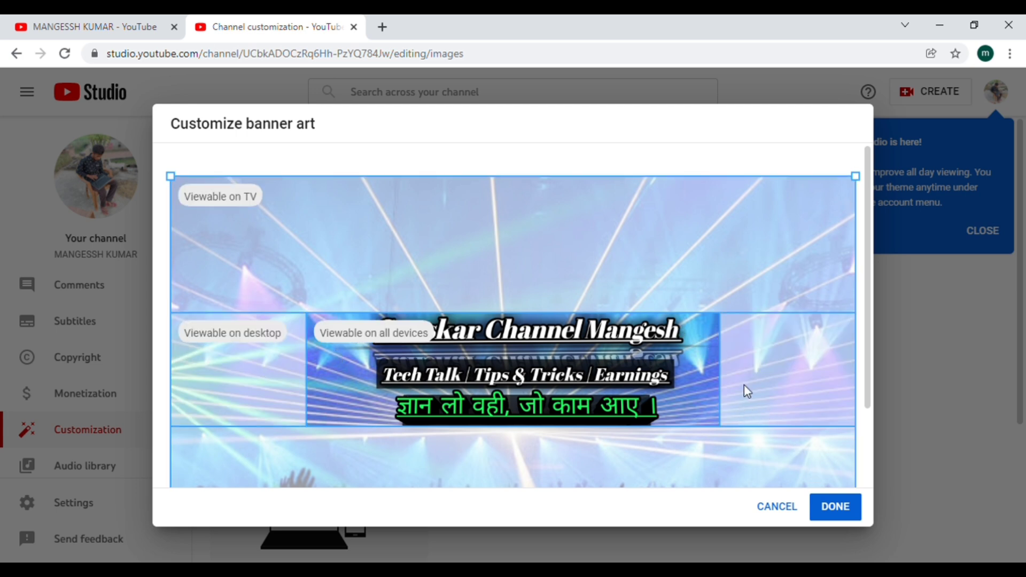
scroll(744, 390, "down", 2)
scroll(745, 389, "up", 1)
scroll(746, 391, "down", 2)
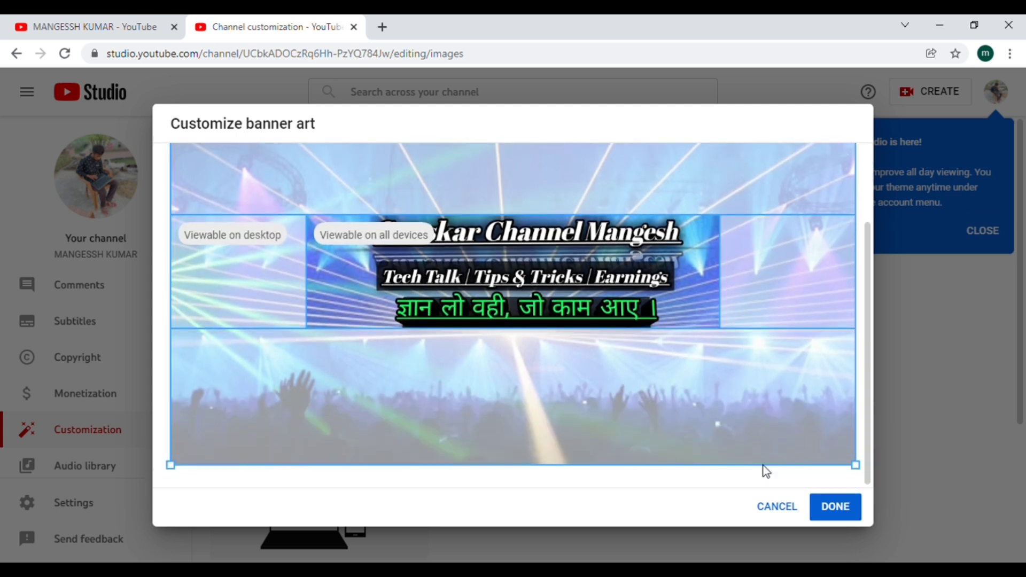
left_click(837, 507)
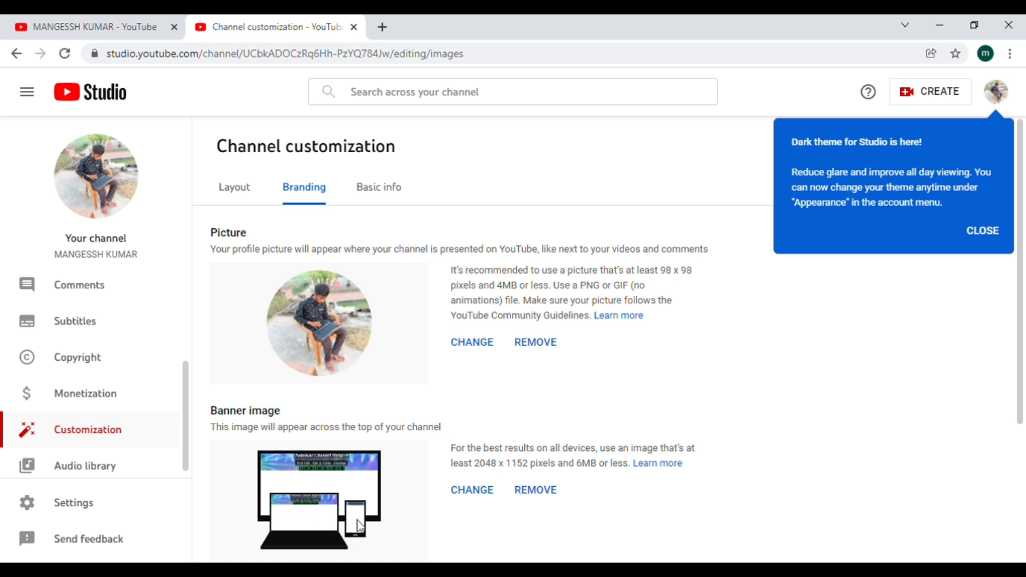
Step: Skip adding a video watermark, dismiss the dark-theme popup, and publish the new banner and picture
scroll(506, 394, "down", 4)
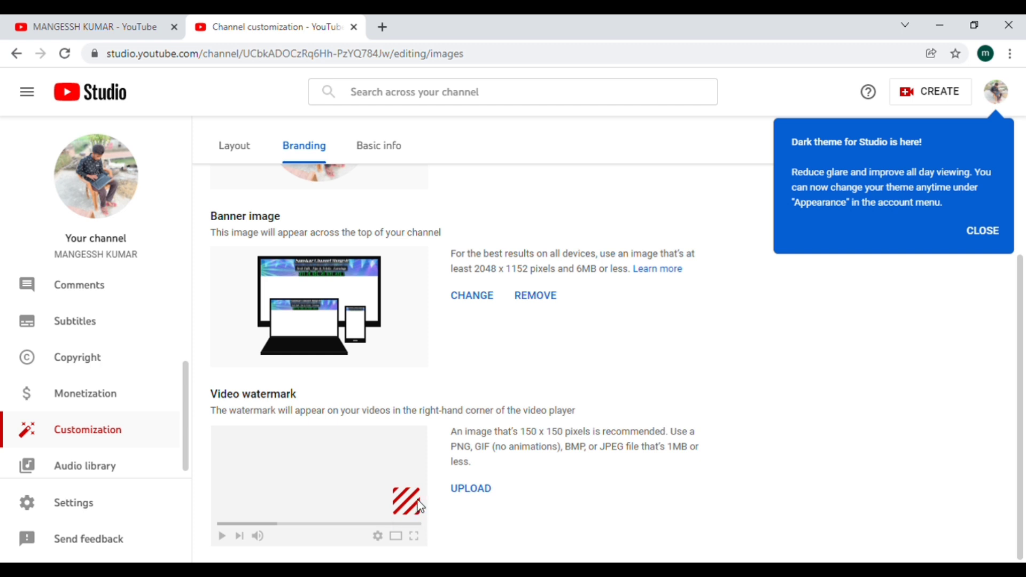
left_click(480, 490)
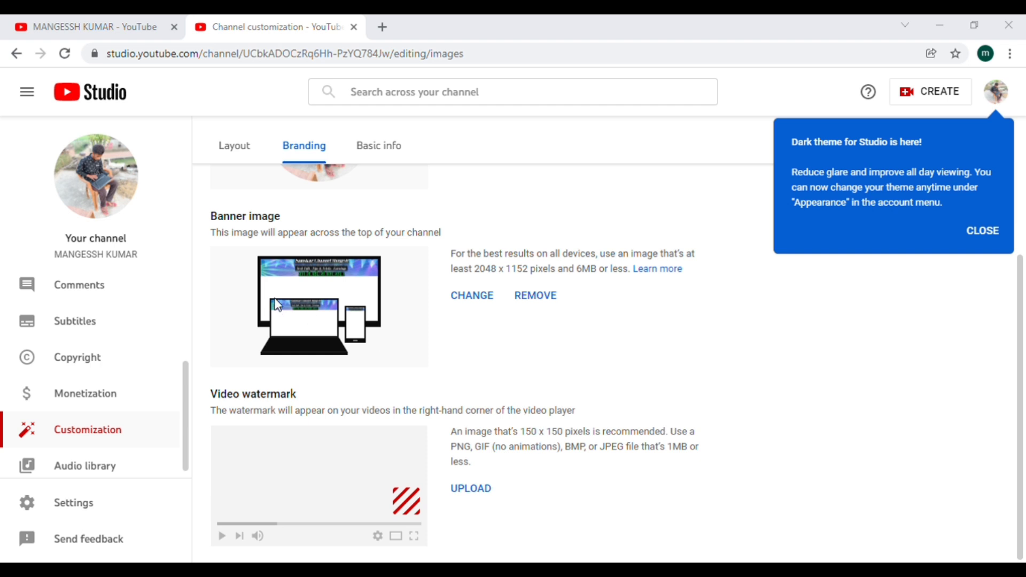
left_click(406, 351)
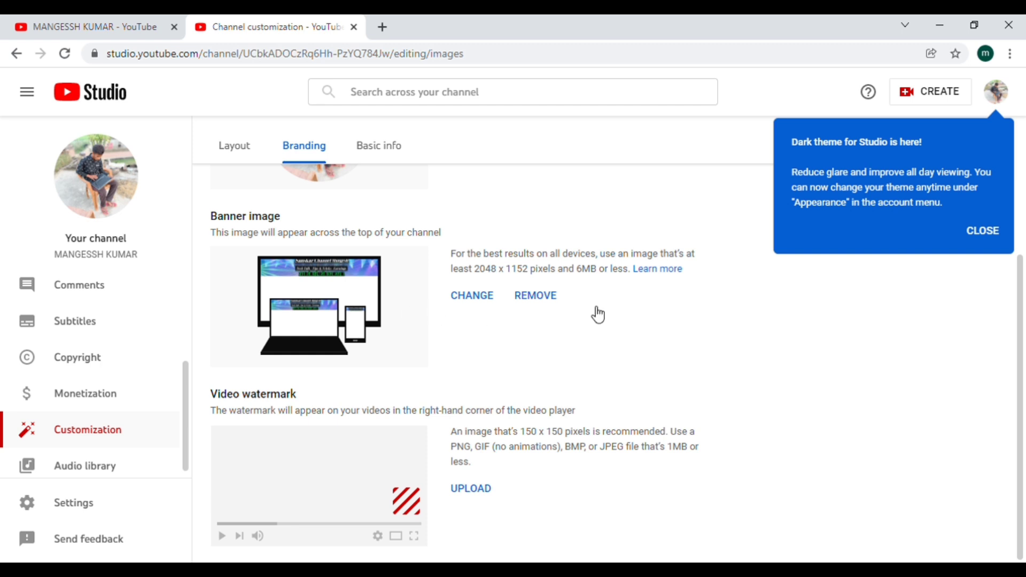
left_click(981, 234)
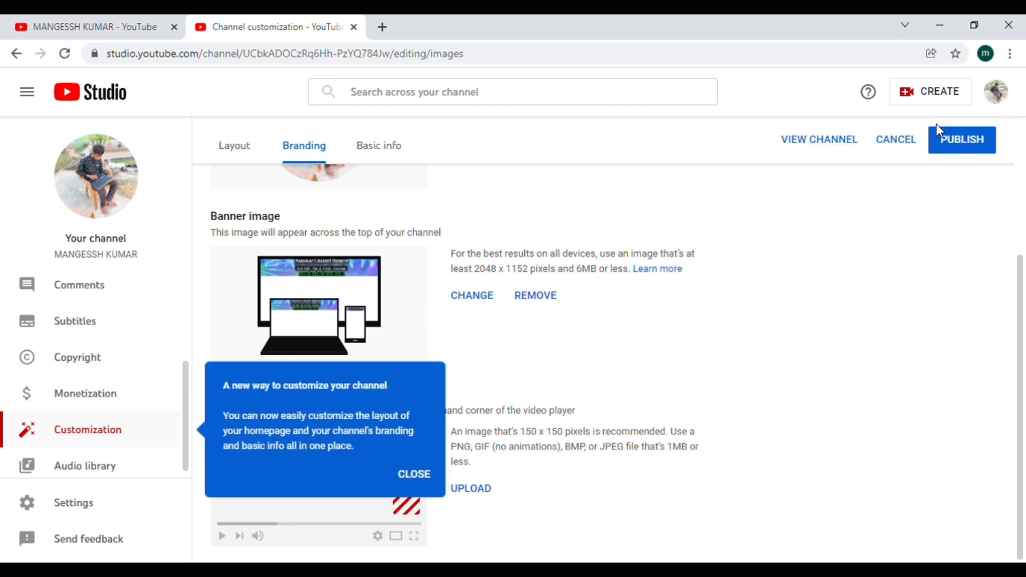
left_click(957, 143)
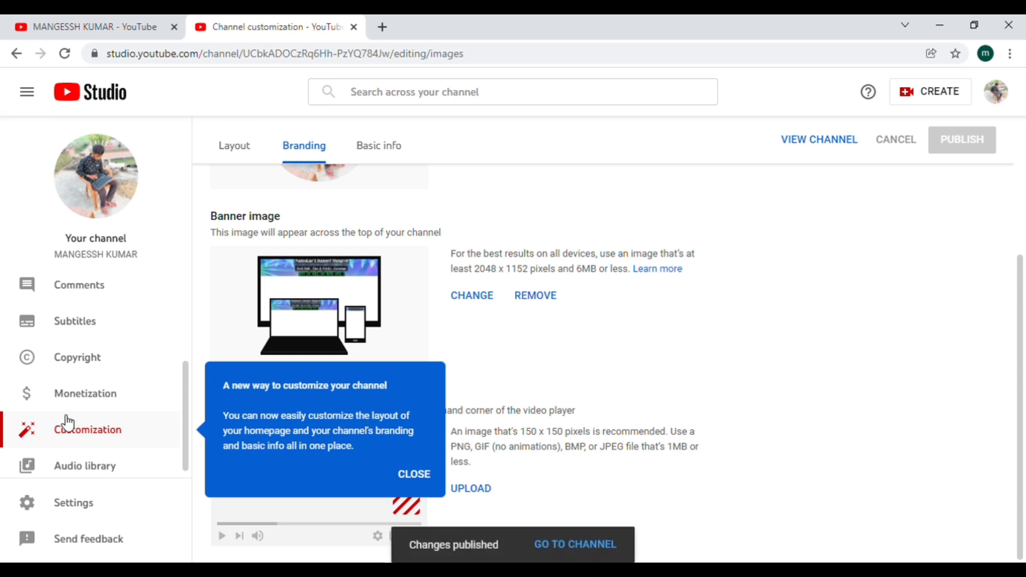
left_click(414, 474)
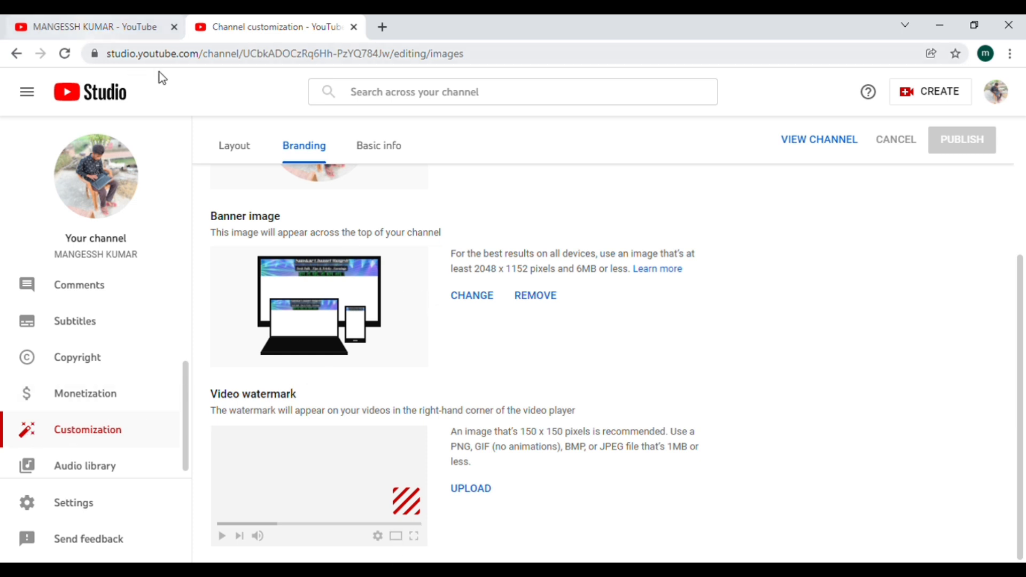
Step: Review the Basic info tab's channel name, description, URL and links
left_click(381, 153)
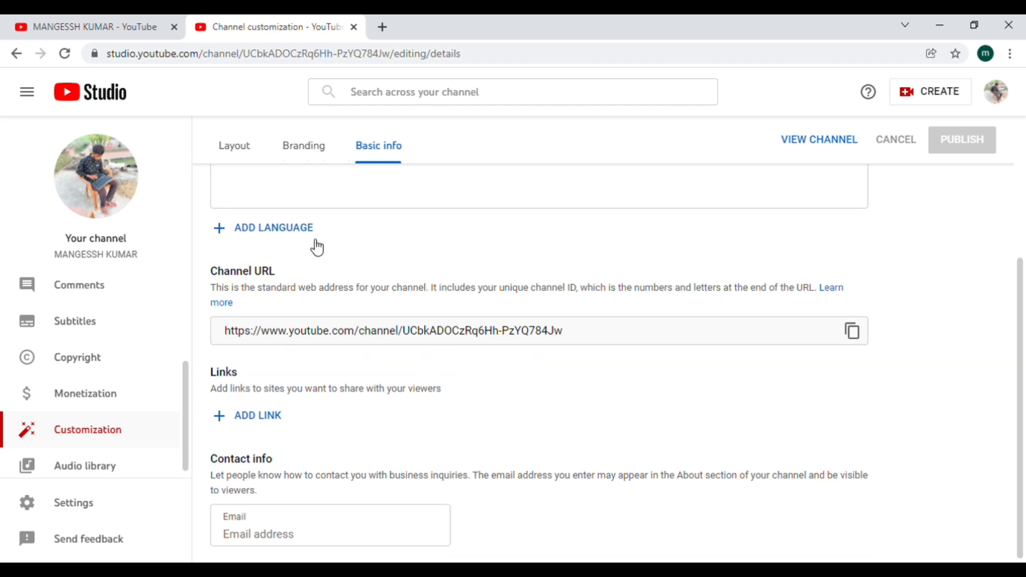
scroll(318, 247, "up", 4)
scroll(319, 244, "down", 2)
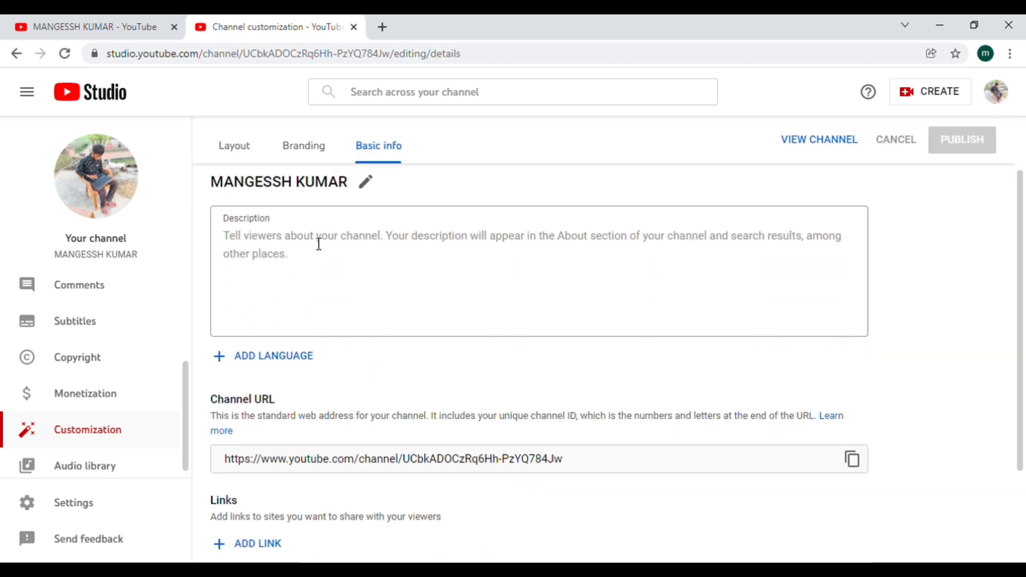
scroll(319, 244, "down", 2)
scroll(319, 242, "up", 3)
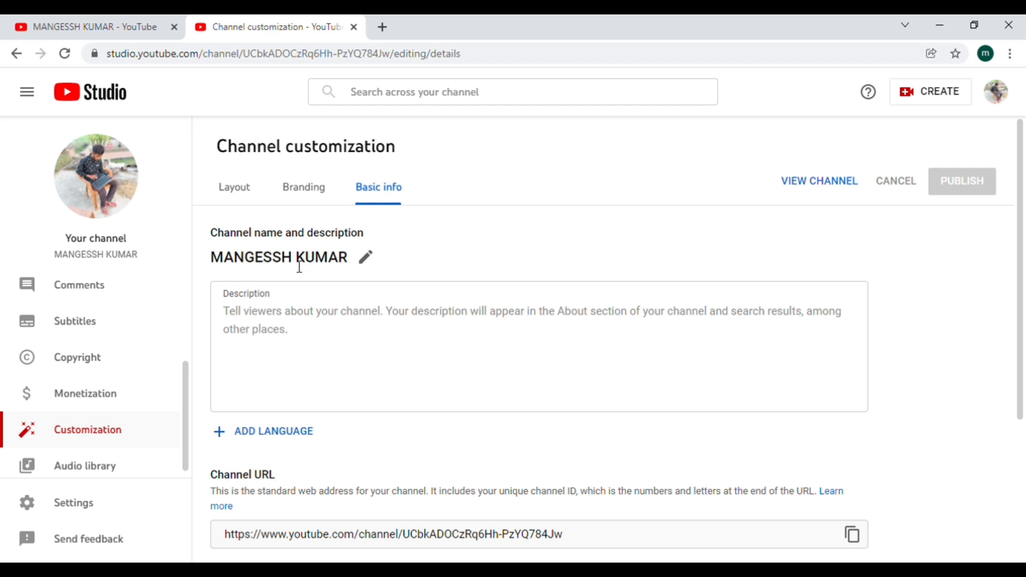
scroll(279, 307, "down", 2)
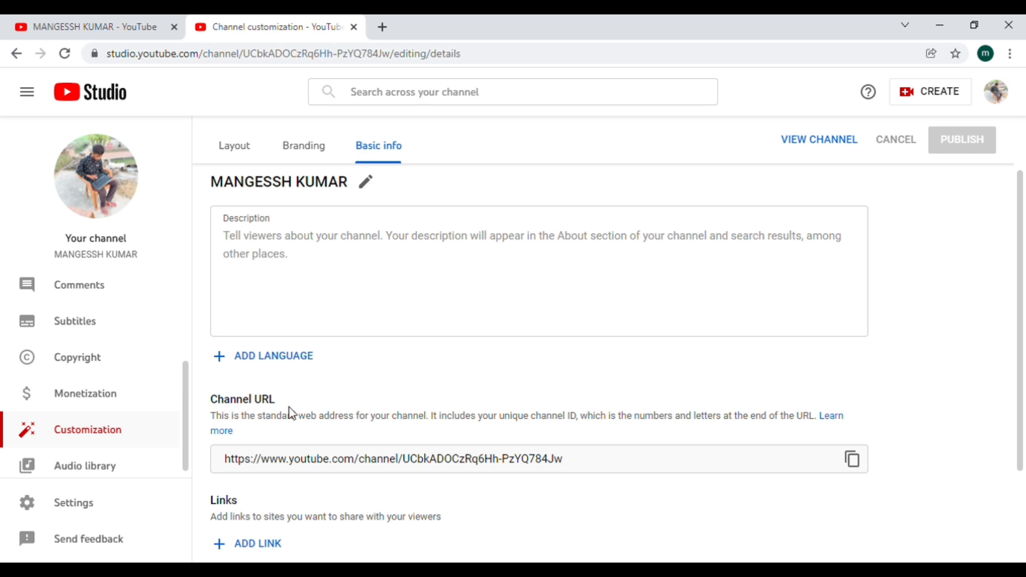
scroll(293, 403, "down", 3)
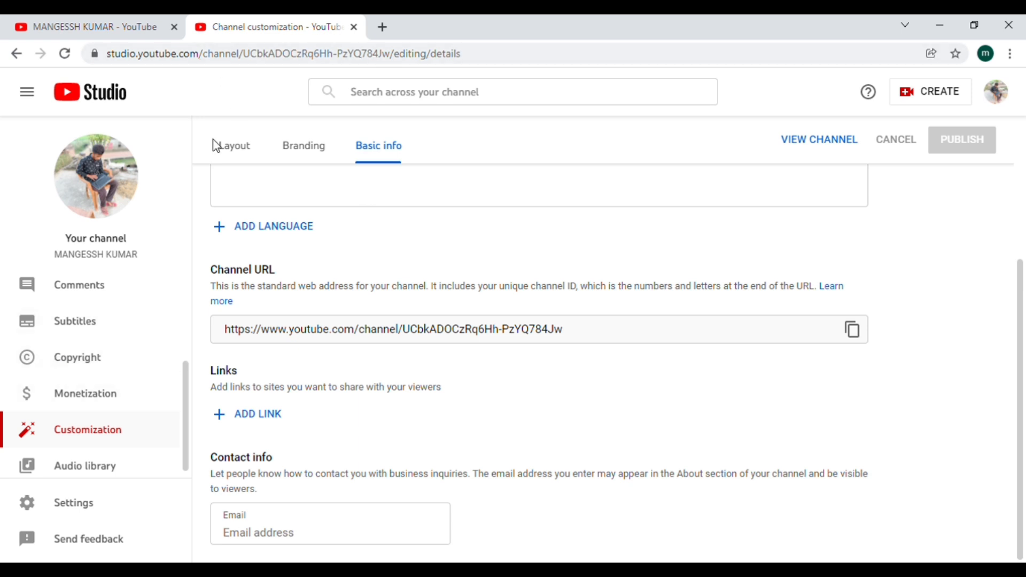
Step: Switch to the Layout tab and look over the homepage layout settings
left_click(227, 148)
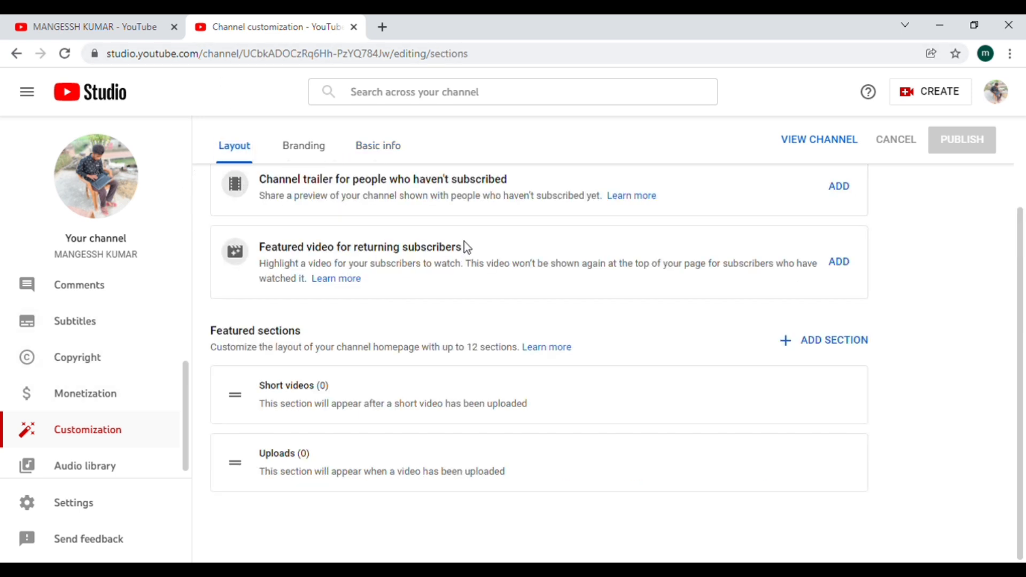
scroll(463, 239, "up", 2)
scroll(465, 235, "down", 2)
Step: Hide the subscriber count in Advanced channel settings, save, then open the public channel page
left_click(70, 508)
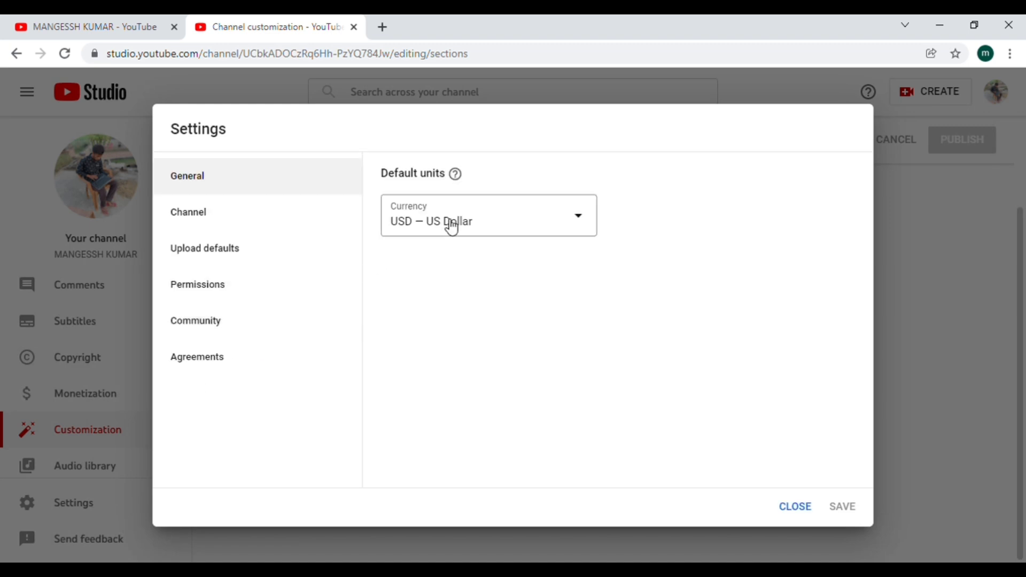
left_click(242, 219)
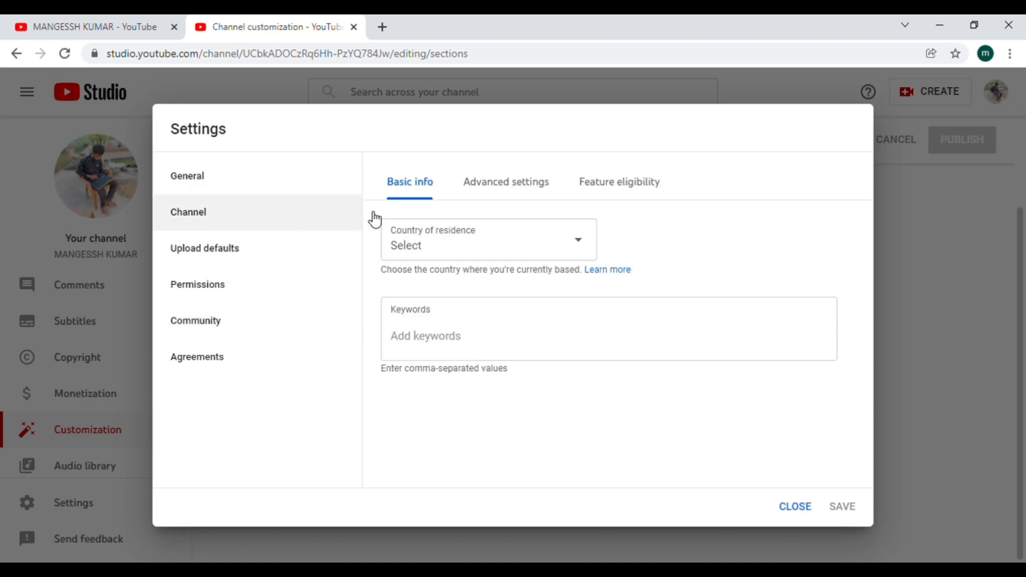
left_click(496, 184)
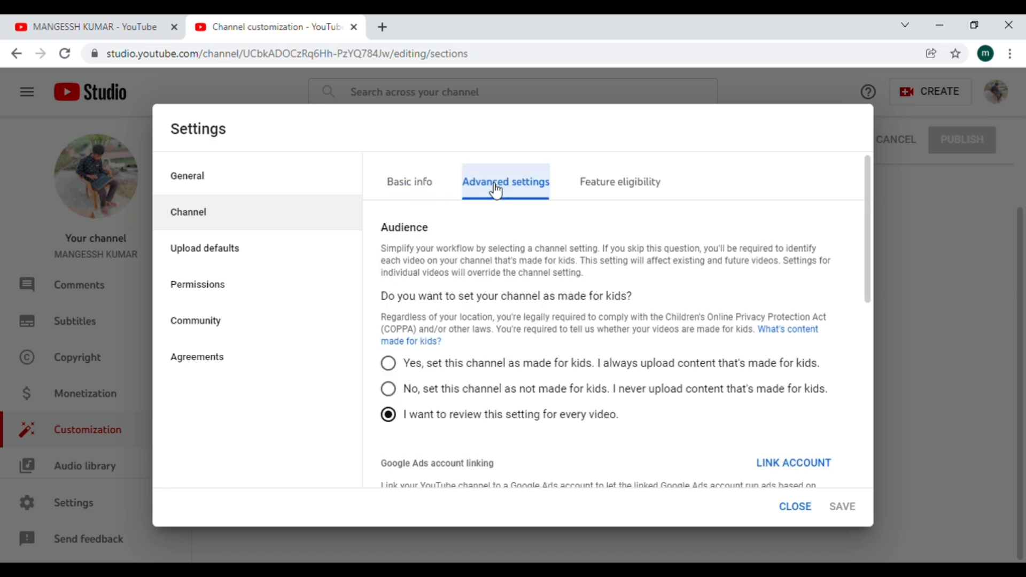
scroll(435, 321, "down", 5)
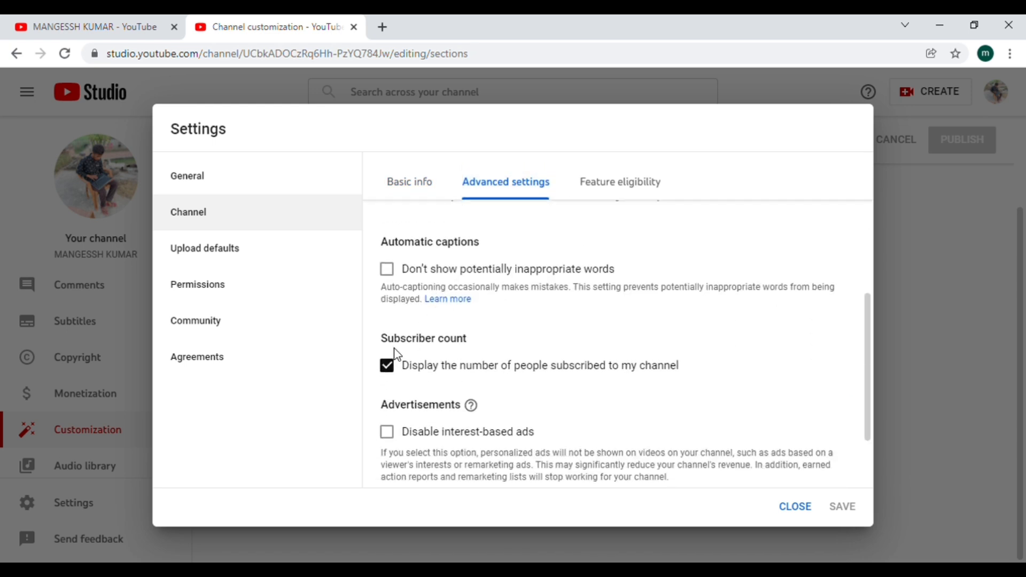
left_click(398, 370)
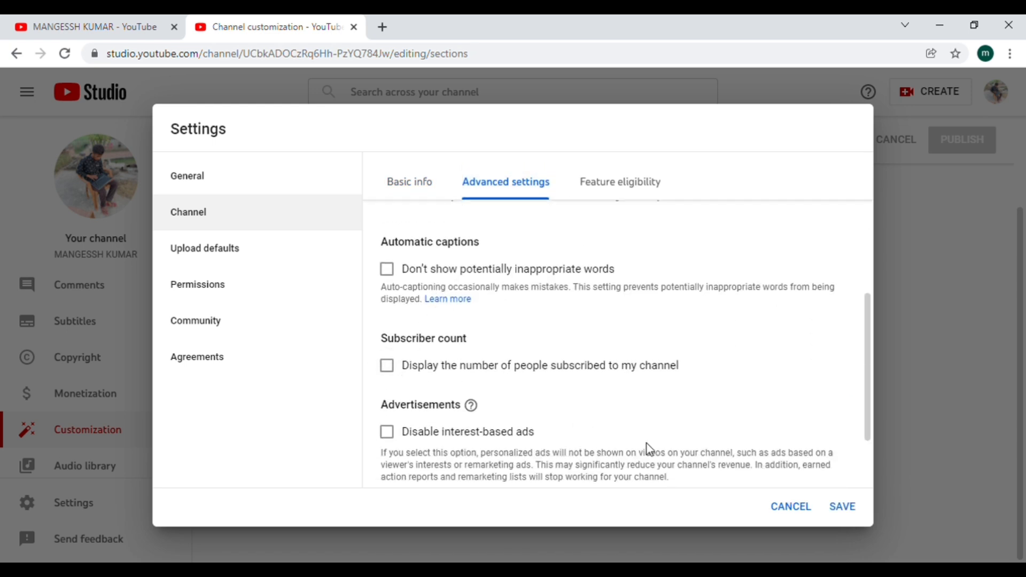
left_click(842, 508)
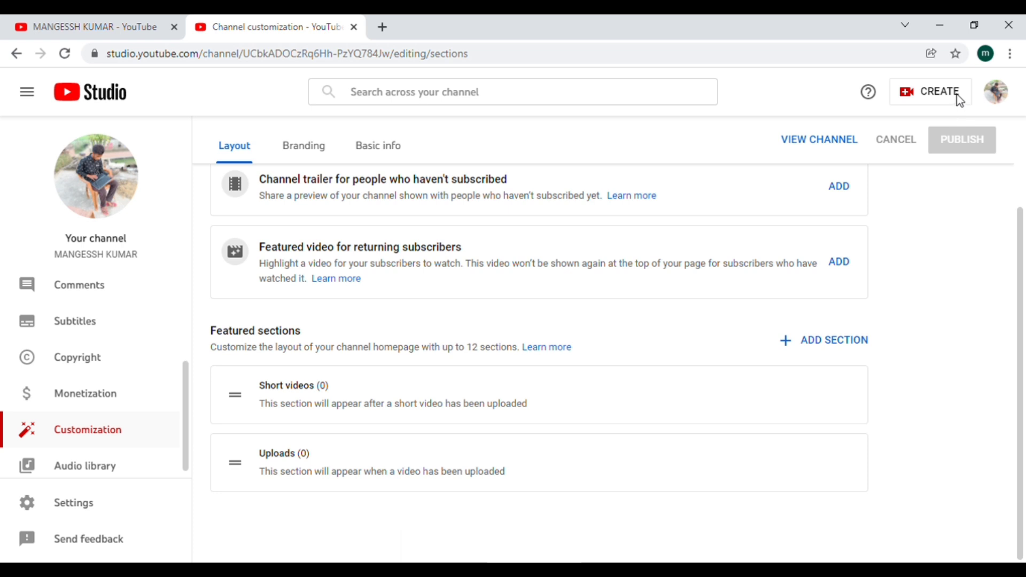
left_click(996, 92)
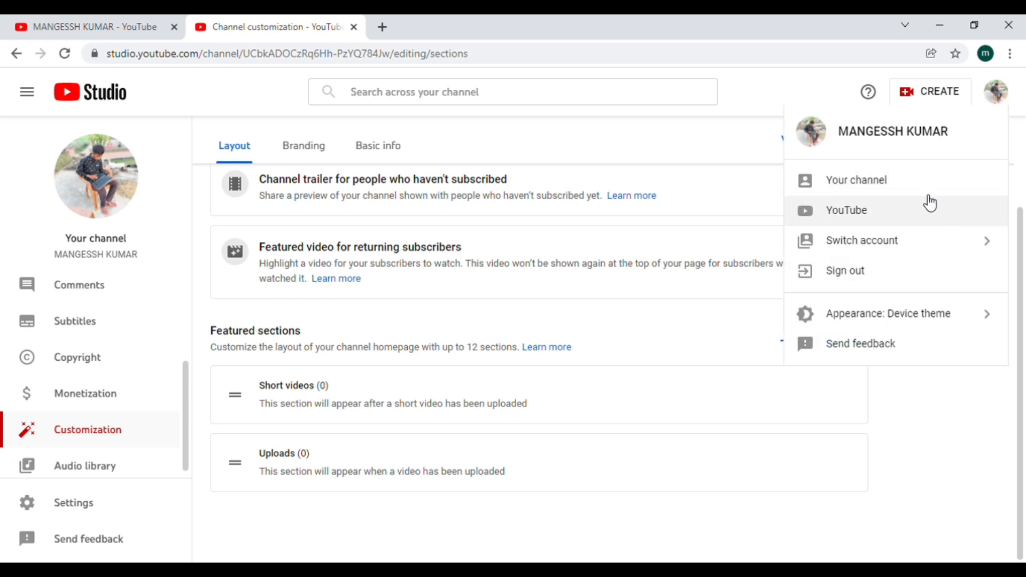
left_click(919, 183)
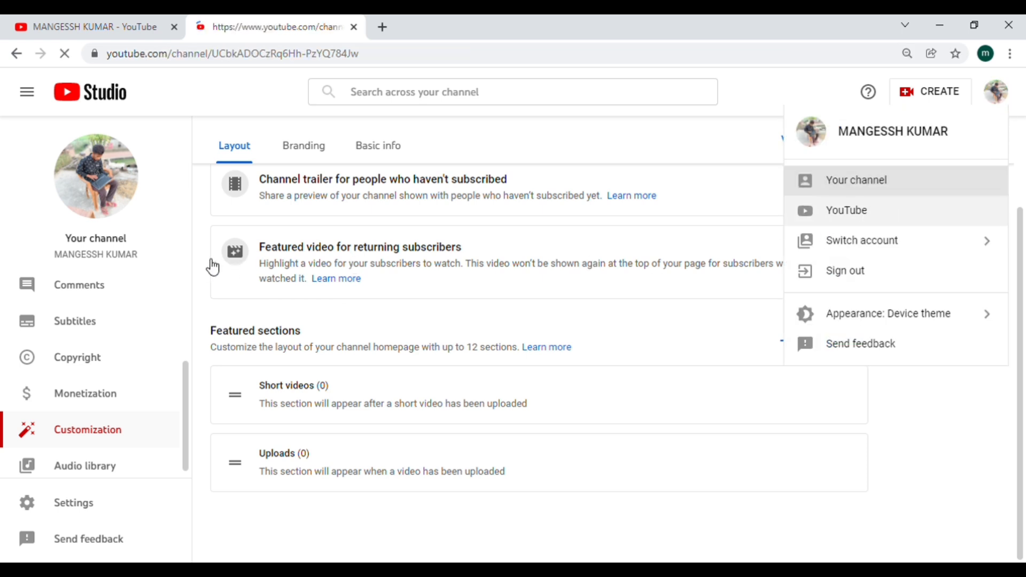